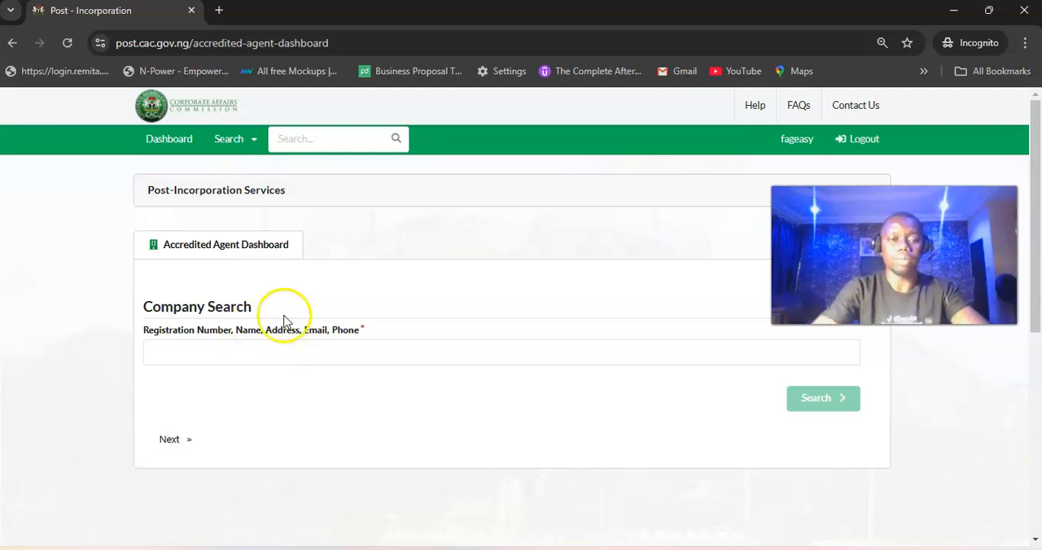
# Step: Search the companies for "360 second easy media" and open the dashboard of the matching business name
pyautogui.scroll(5, 260, 331)
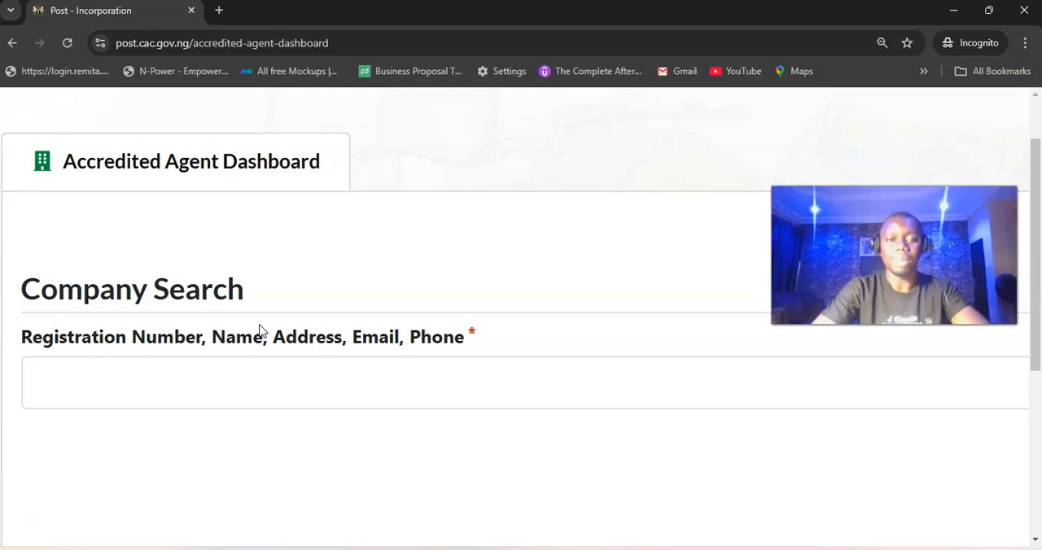
pyautogui.scroll(-5, 260, 331)
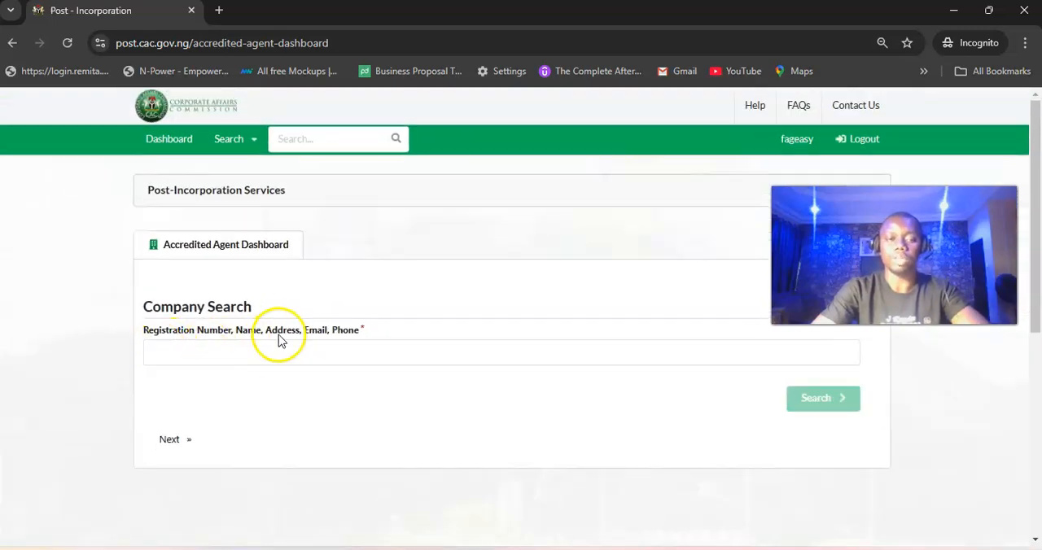
pyautogui.click(314, 354)
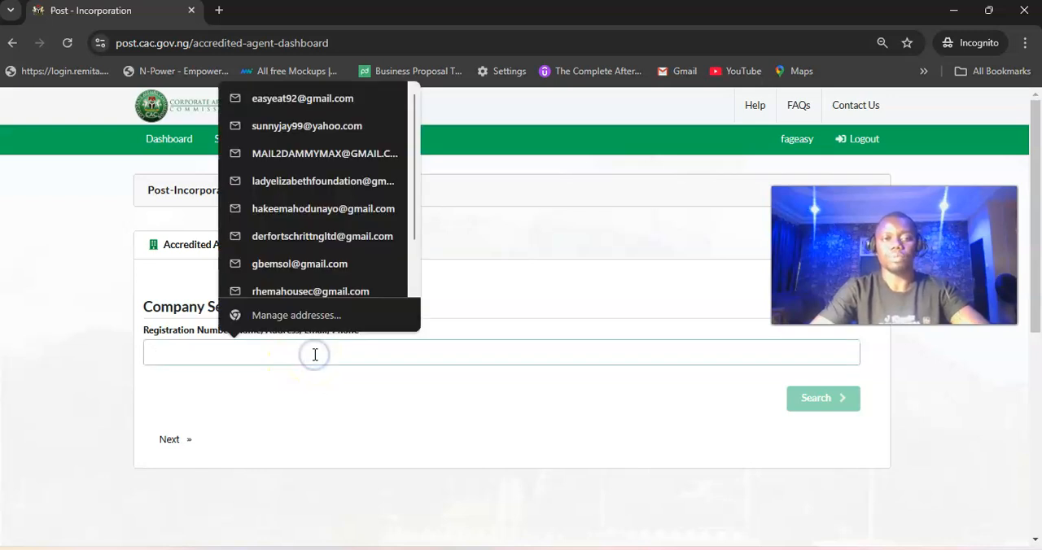
pyautogui.click(347, 355)
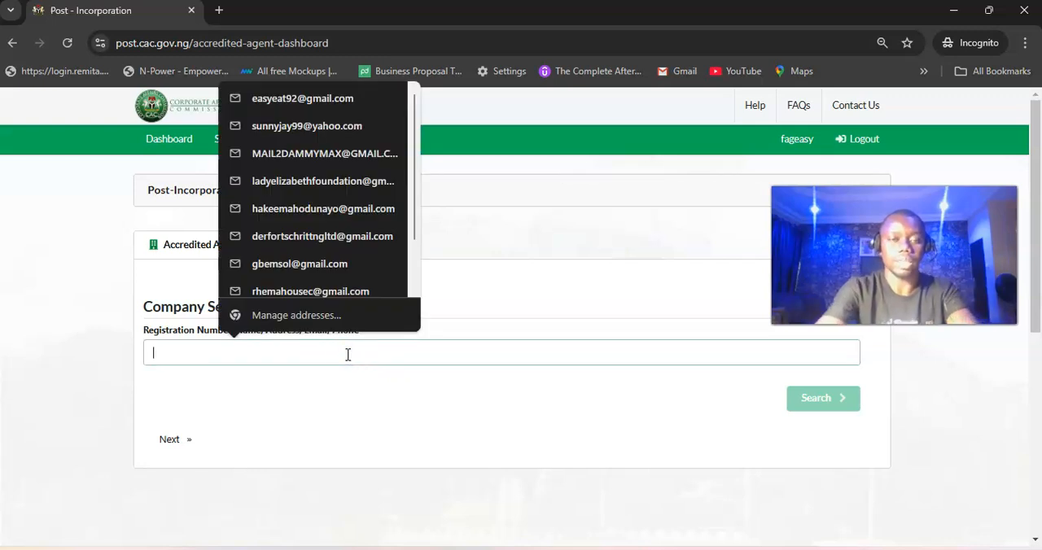
pyautogui.write('360 second easy media')
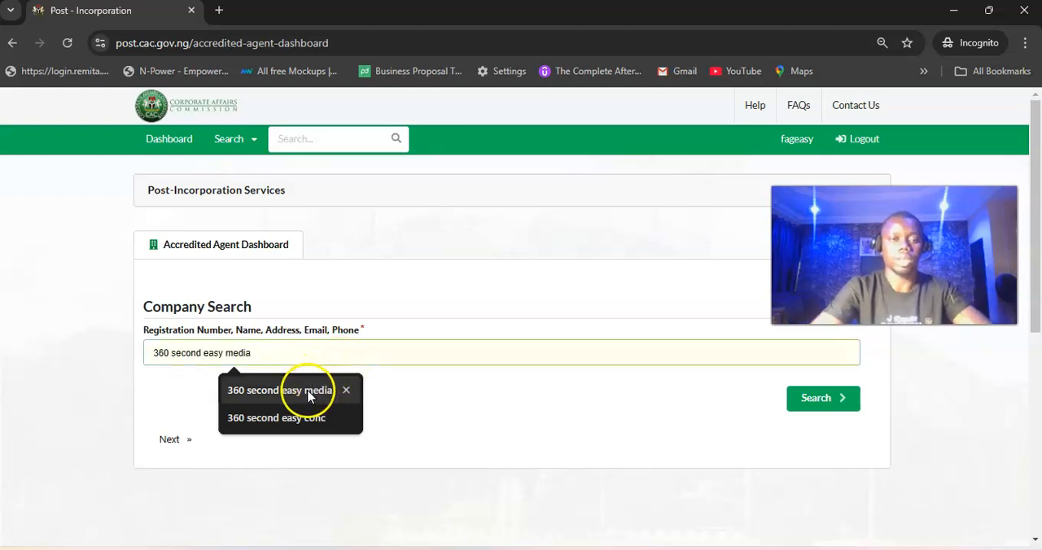
pyautogui.click(304, 389)
pyautogui.press('Return')
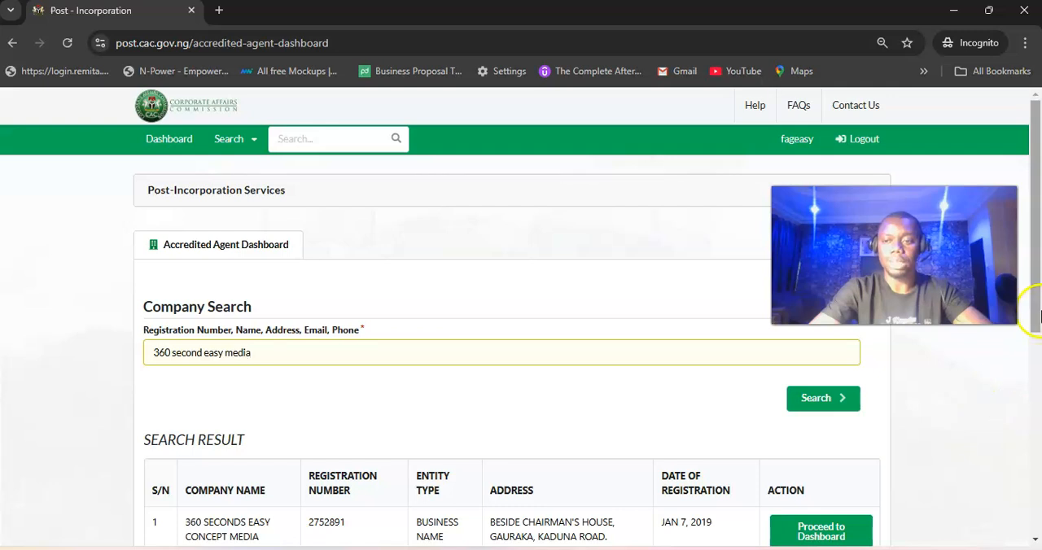
pyautogui.moveTo(1035, 318); pyautogui.dragTo(1034, 380)
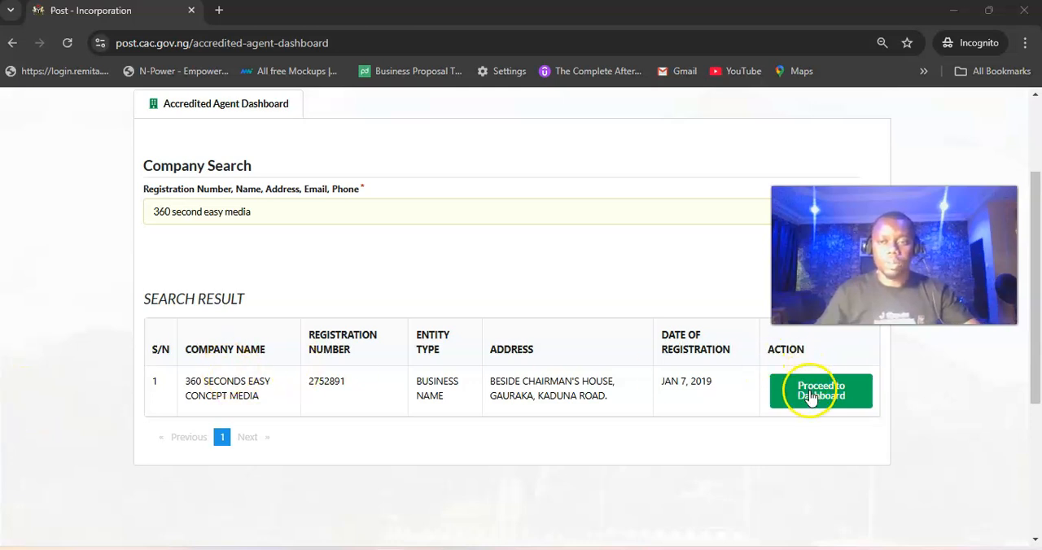
pyautogui.click(835, 393)
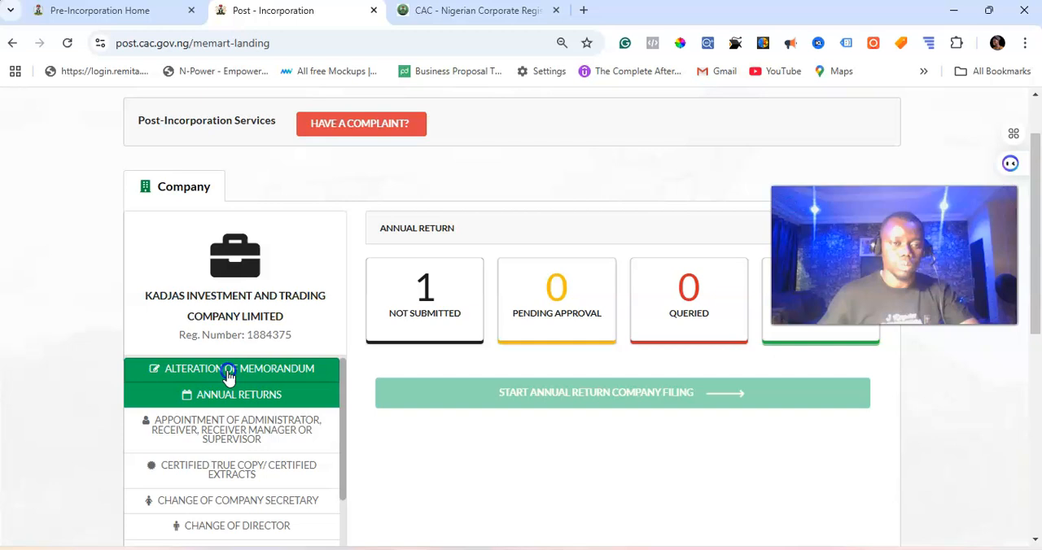
# Step: Switch to the Kadjas Investment and Trading Company Limited dashboard and review its full list of post-incorporation services
pyautogui.click(228, 370)
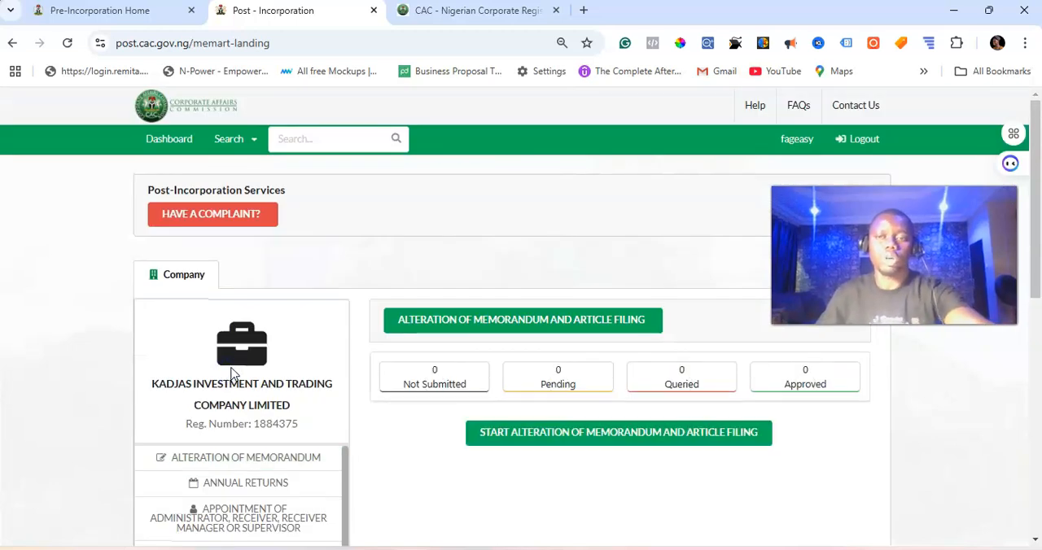
pyautogui.scroll(-1, 236, 423)
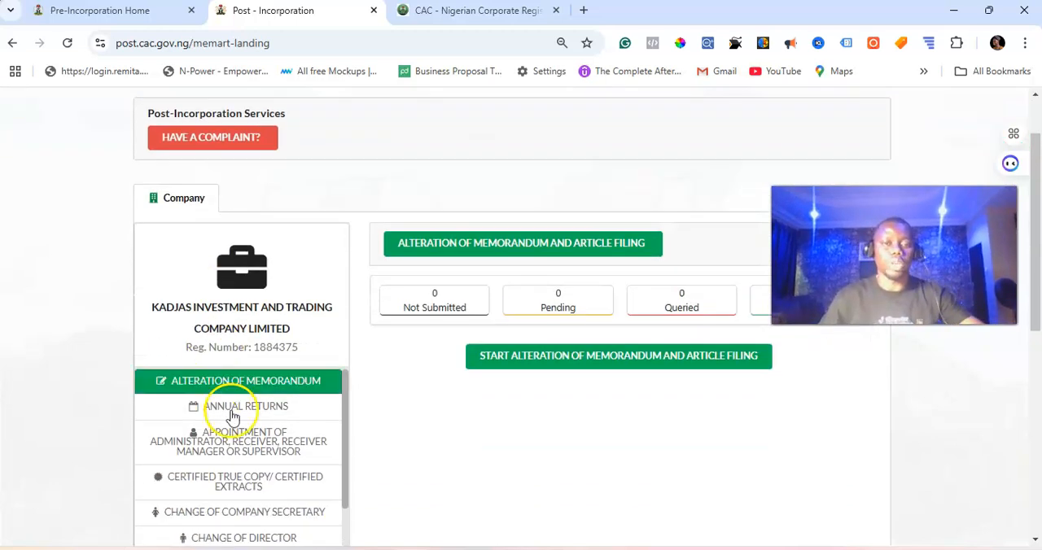
pyautogui.scroll(-1, 255, 352)
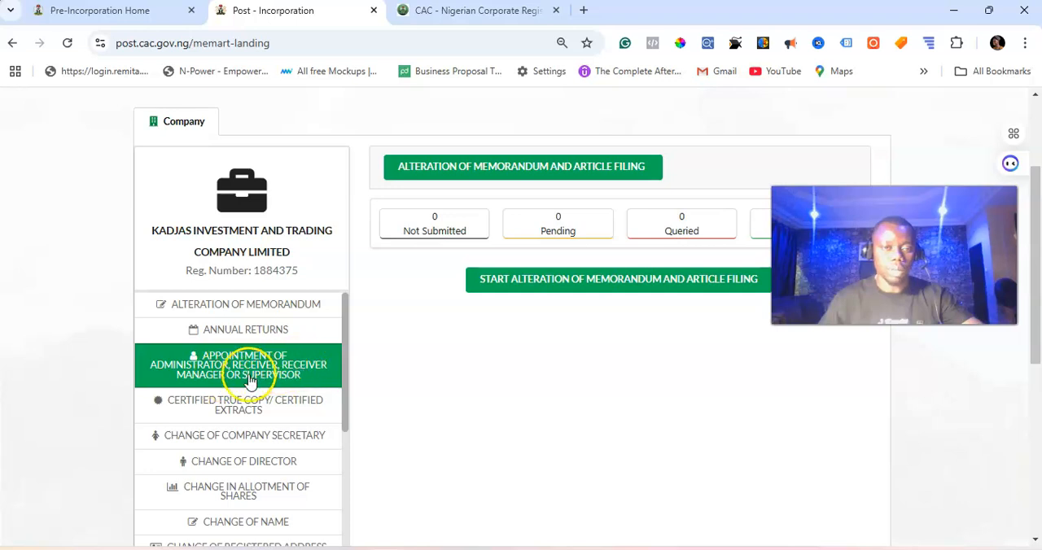
pyautogui.scroll(-1, 252, 379)
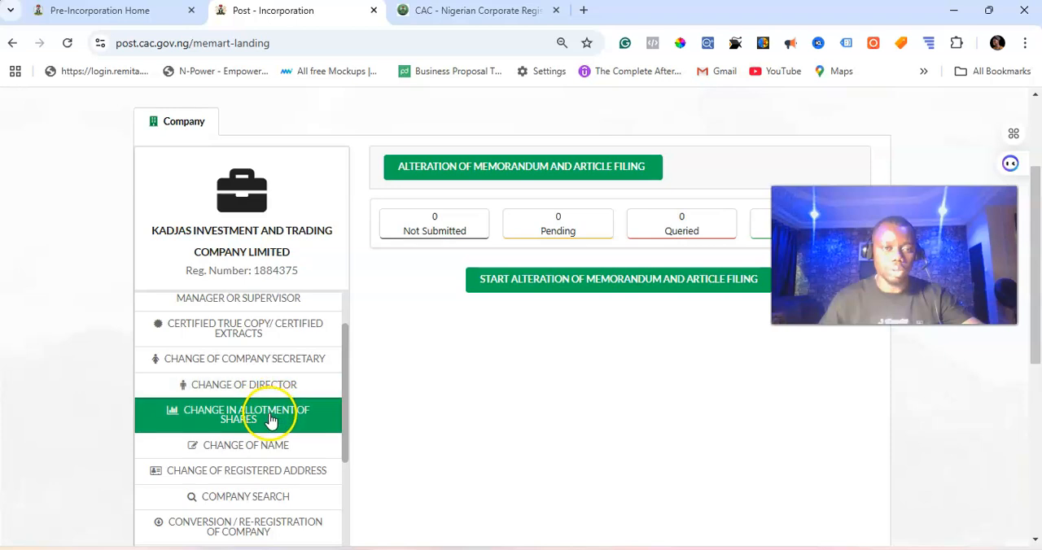
pyautogui.scroll(-10, 268, 413)
pyautogui.scroll(2, 254, 303)
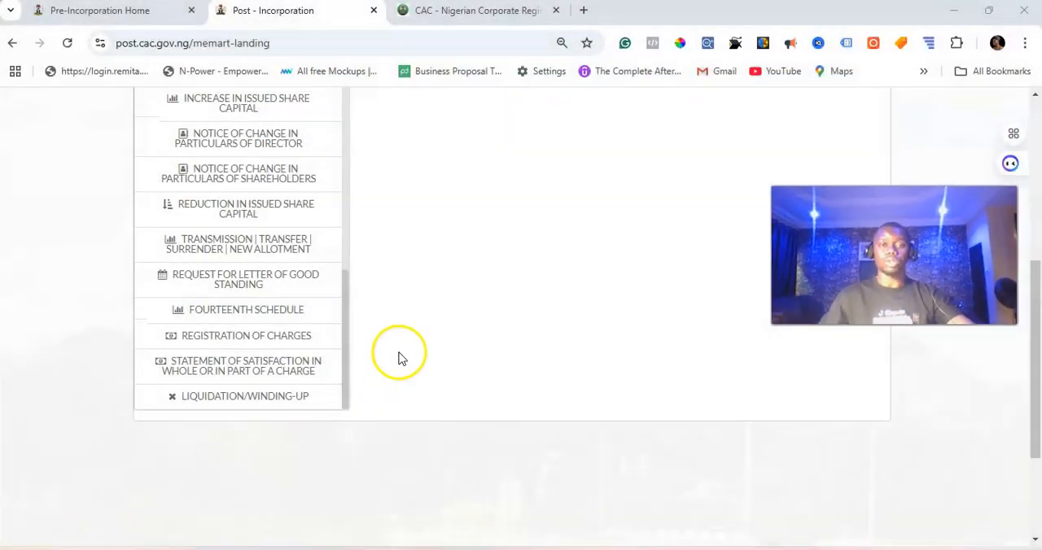
pyautogui.scroll(5, 398, 353)
pyautogui.scroll(5, 218, 455)
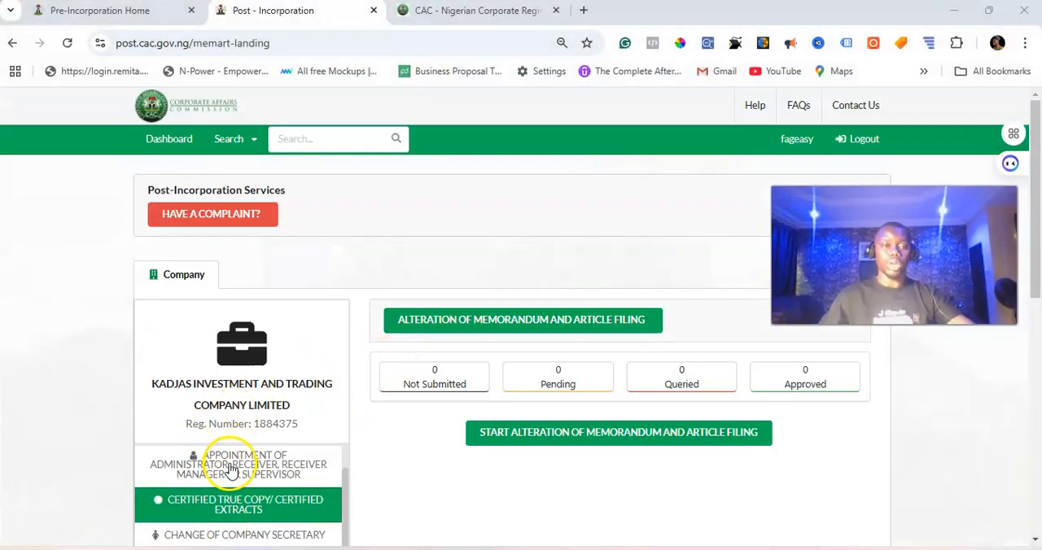
# Step: Open the Annual Returns service for Kadjas Investment and Trading Company Limited
pyautogui.scroll(-1, 291, 371)
pyautogui.scroll(-1, 291, 370)
pyautogui.click(255, 411)
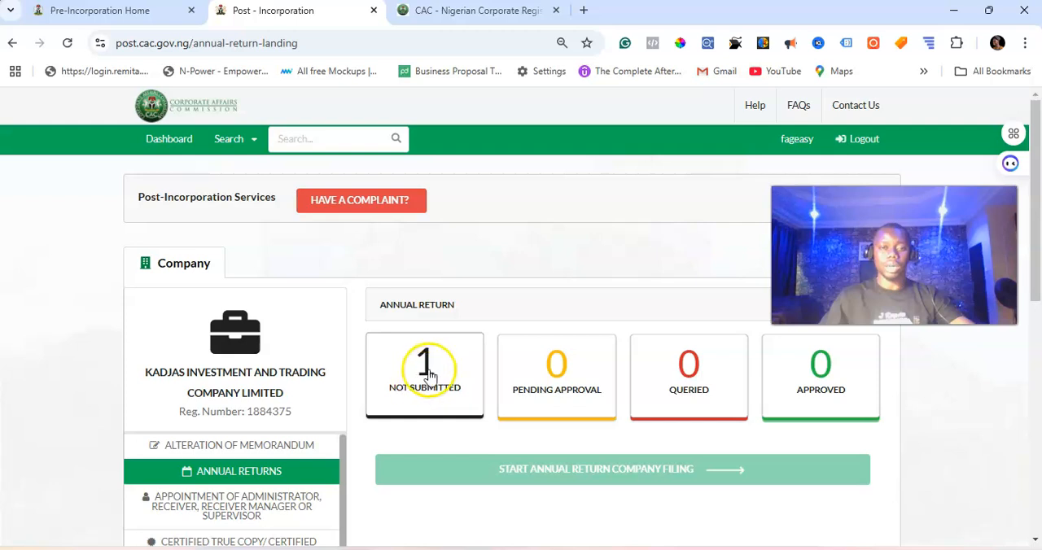
# Step: Delete the company's unsubmitted 2023 annual return and go back to the annual return dashboard
pyautogui.click(425, 381)
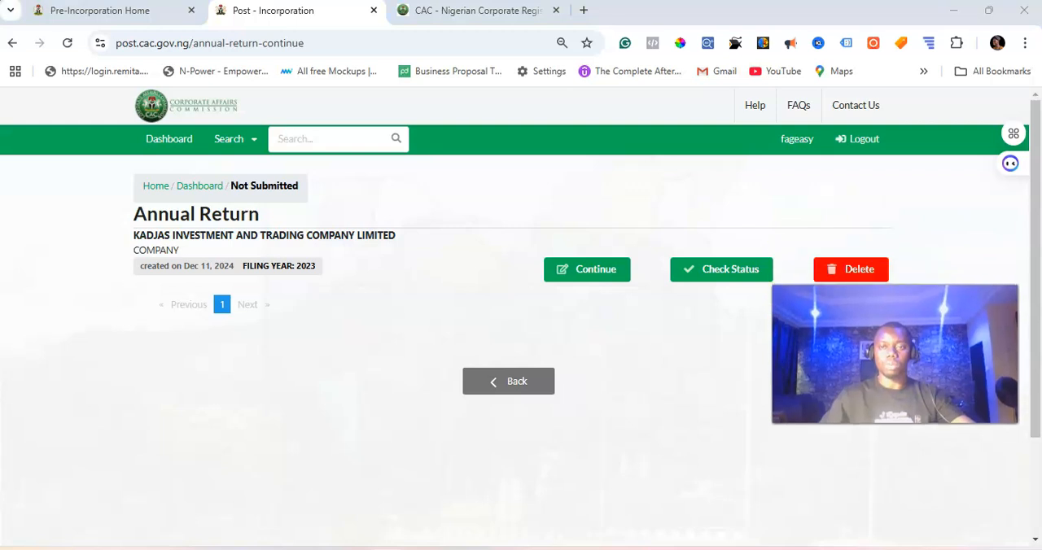
pyautogui.click(859, 278)
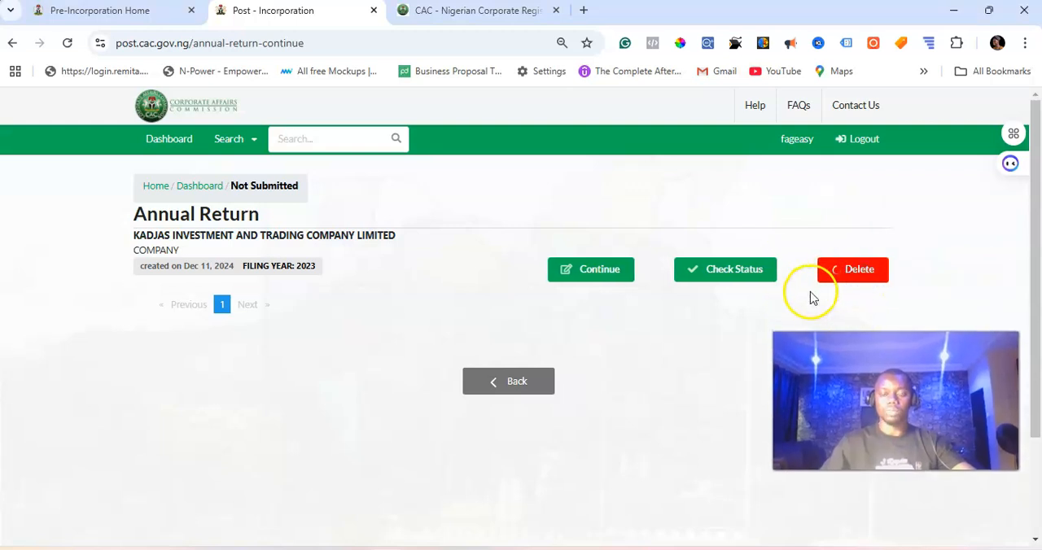
pyautogui.click(186, 187)
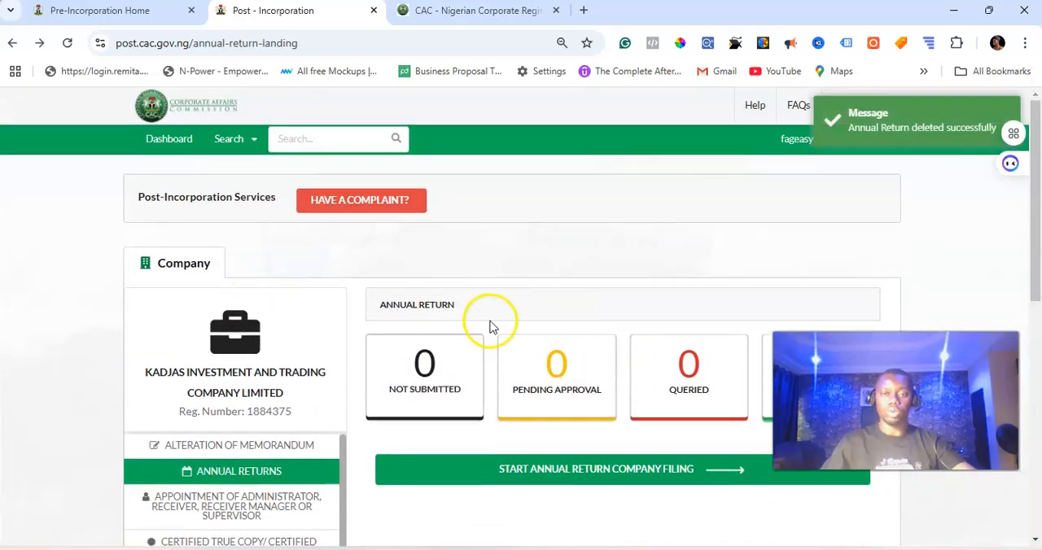
# Step: Start a new company annual return filing with 2023 as the filing year
pyautogui.scroll(-2, 513, 272)
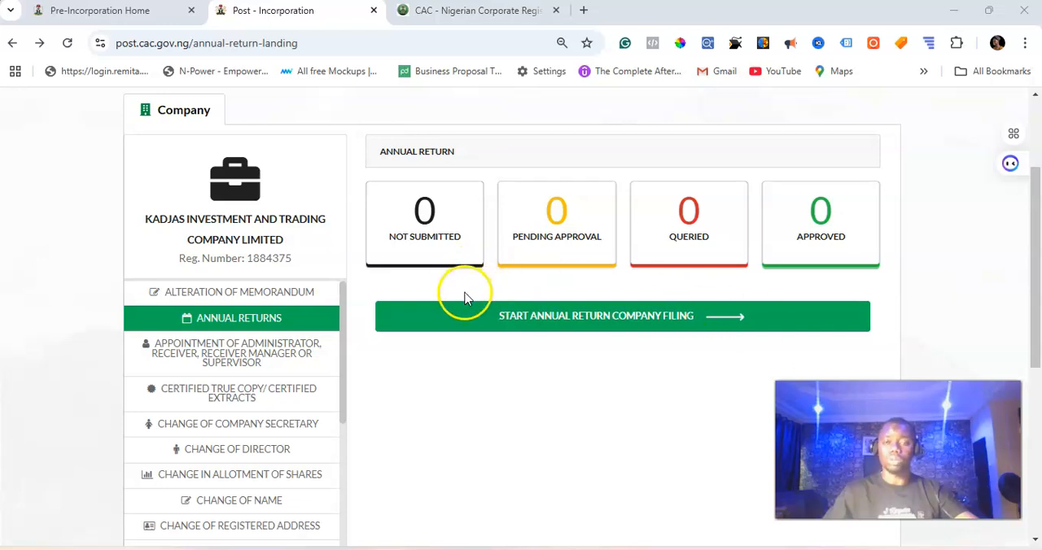
pyautogui.click(574, 324)
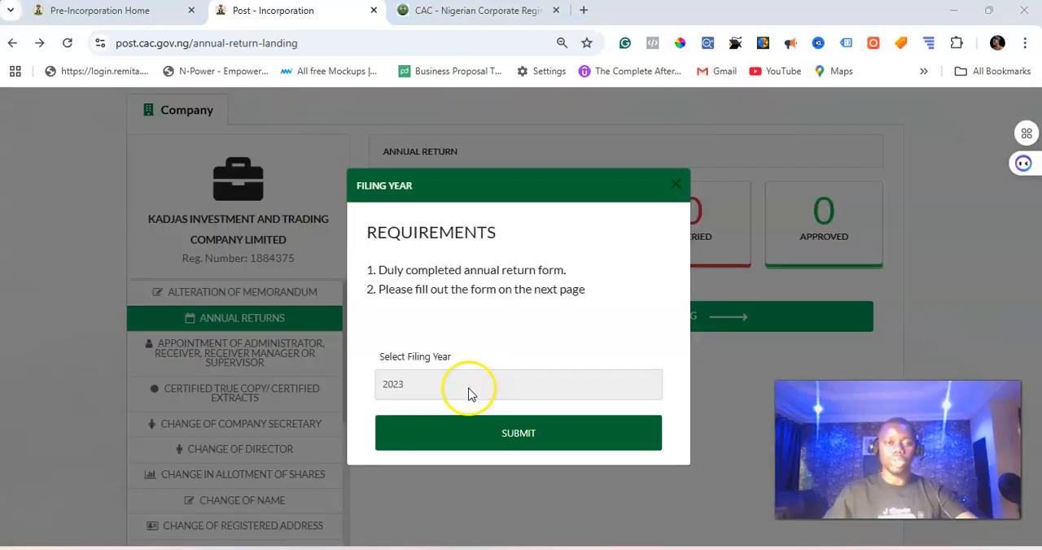
pyautogui.click(469, 393)
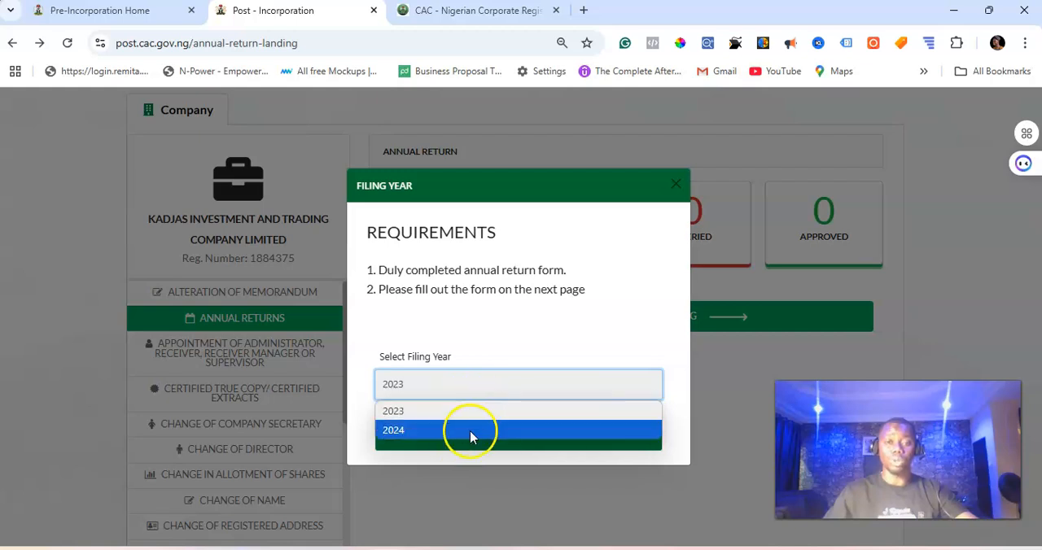
pyautogui.click(471, 412)
pyautogui.click(516, 438)
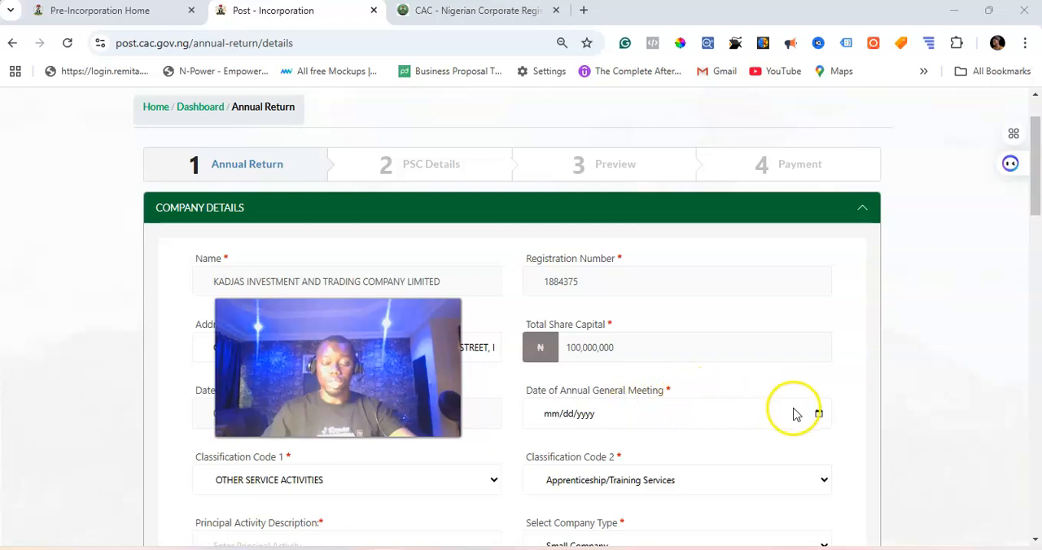
# Step: Set the date of annual general meeting to 12/12/2024 and enter GENERAL CONTRACTS as the principal activity description
pyautogui.click(818, 415)
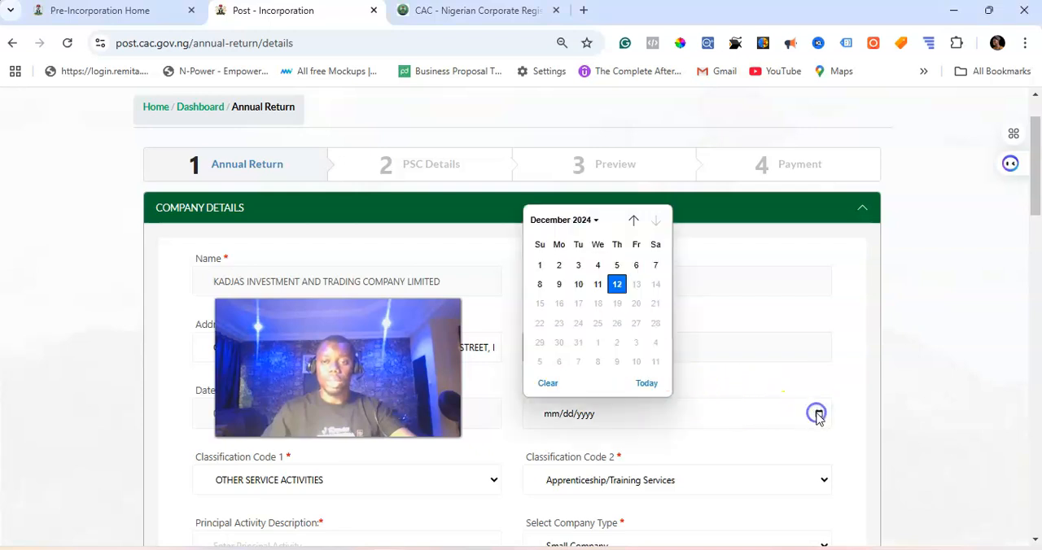
pyautogui.click(619, 285)
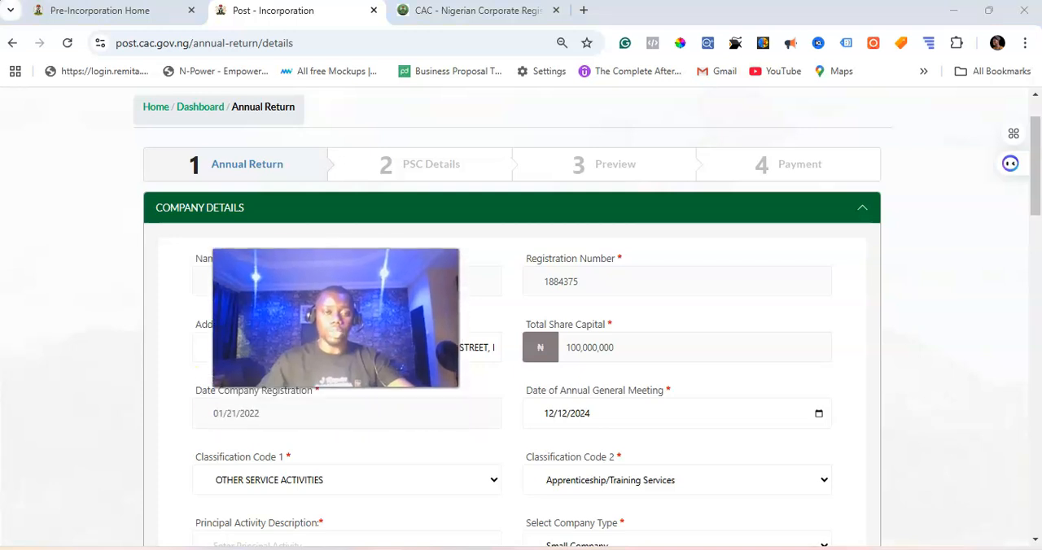
pyautogui.scroll(-1, 753, 302)
pyautogui.scroll(-1, 753, 302)
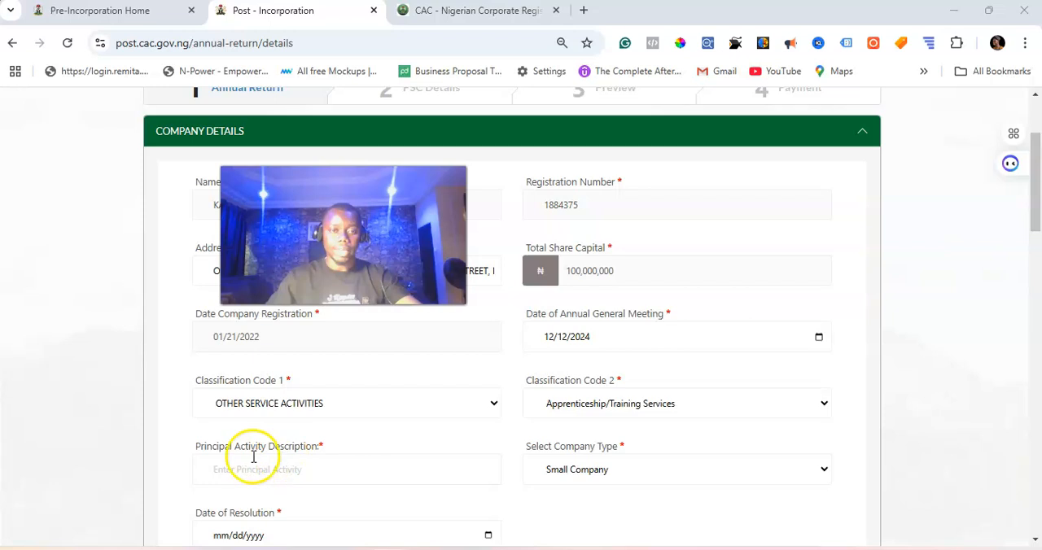
pyautogui.click(290, 475)
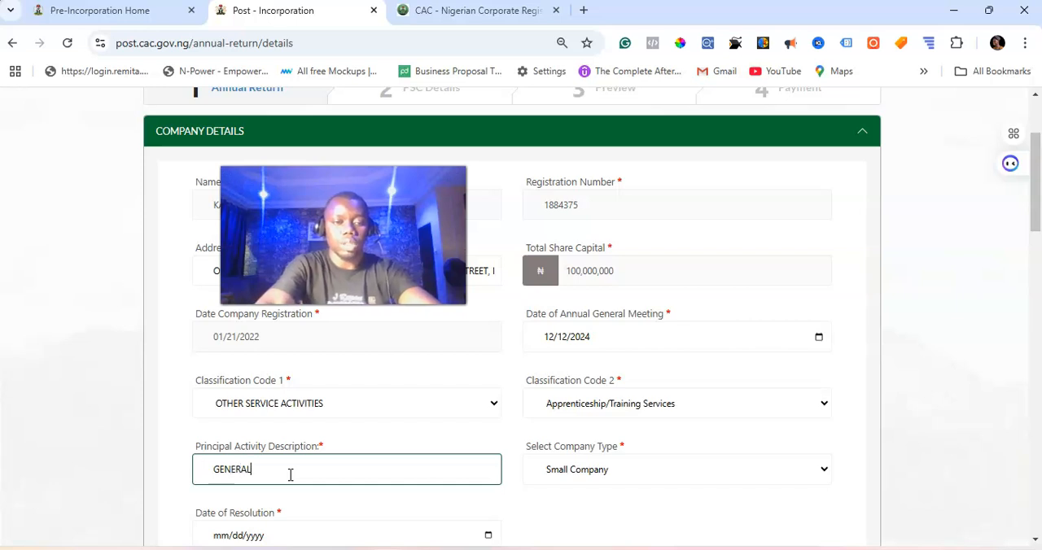
pyautogui.write('GENERAL CONTRACT')
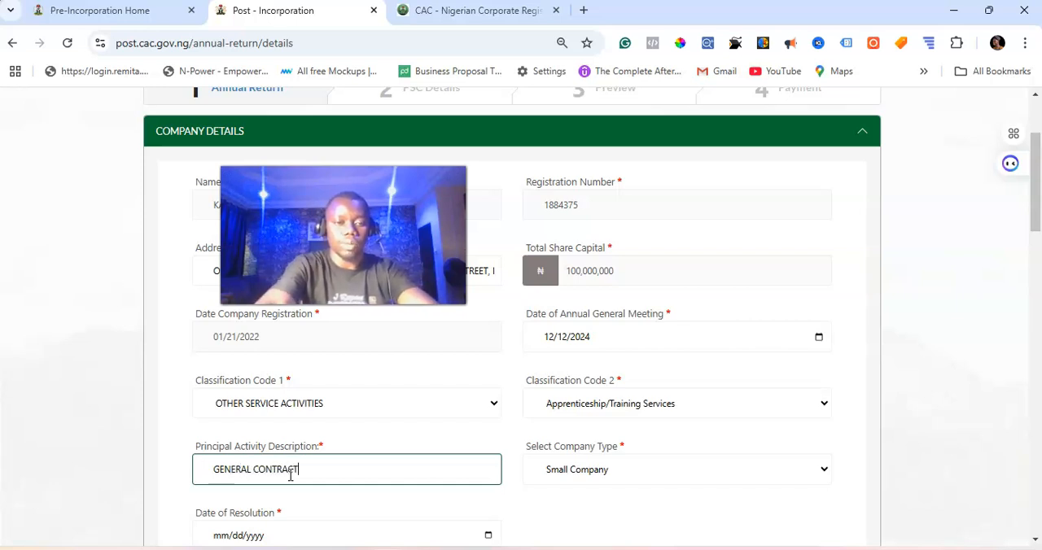
pyautogui.write('S')
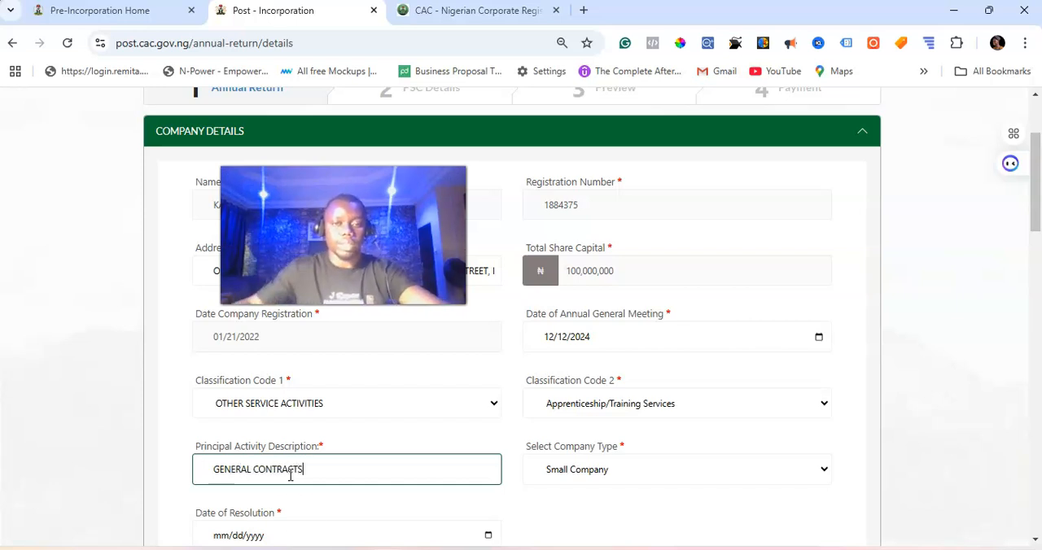
# Step: Choose Small Company as the company type and set the date of resolution to 12/12/2024
pyautogui.click(676, 466)
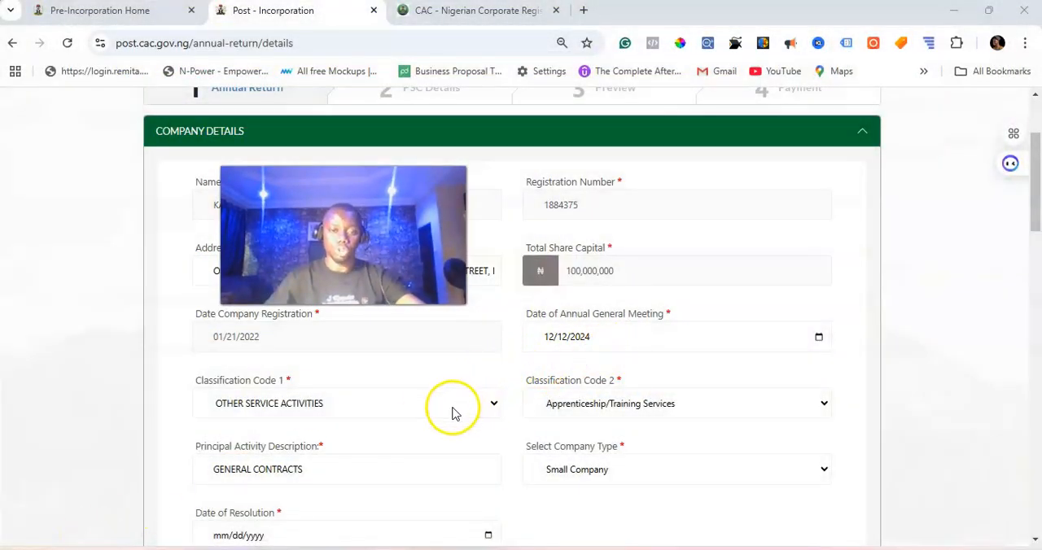
pyautogui.click(591, 479)
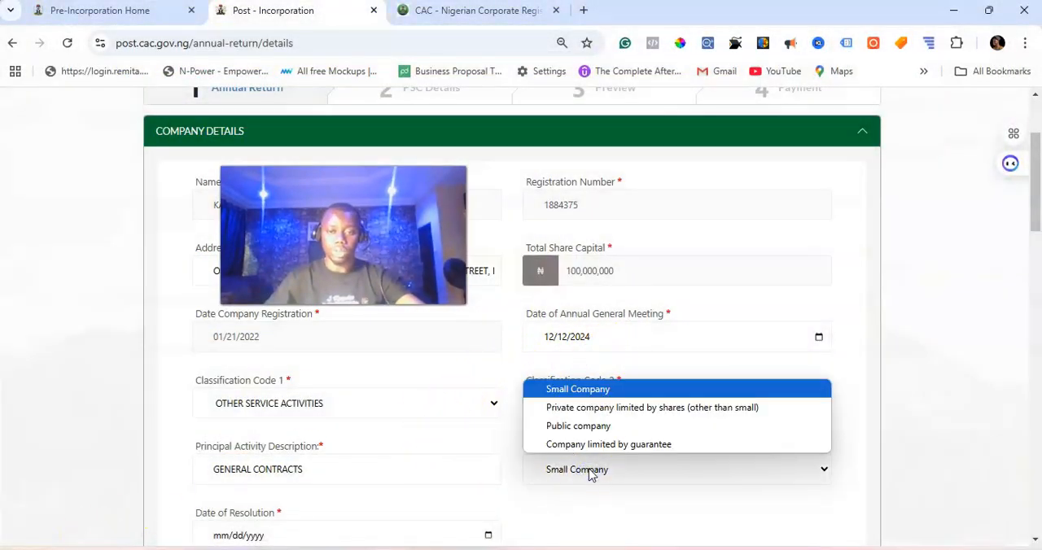
pyautogui.click(616, 390)
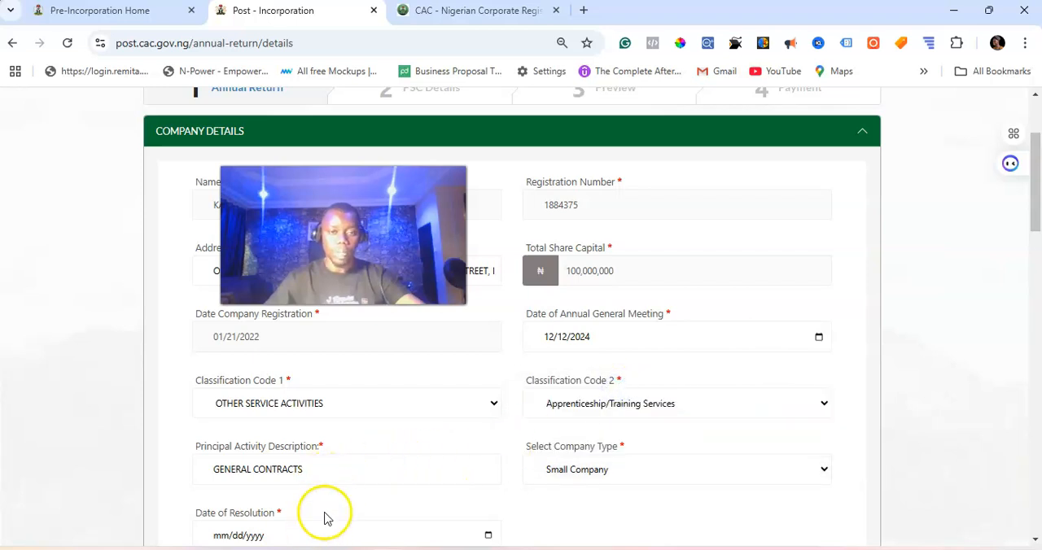
pyautogui.click(488, 537)
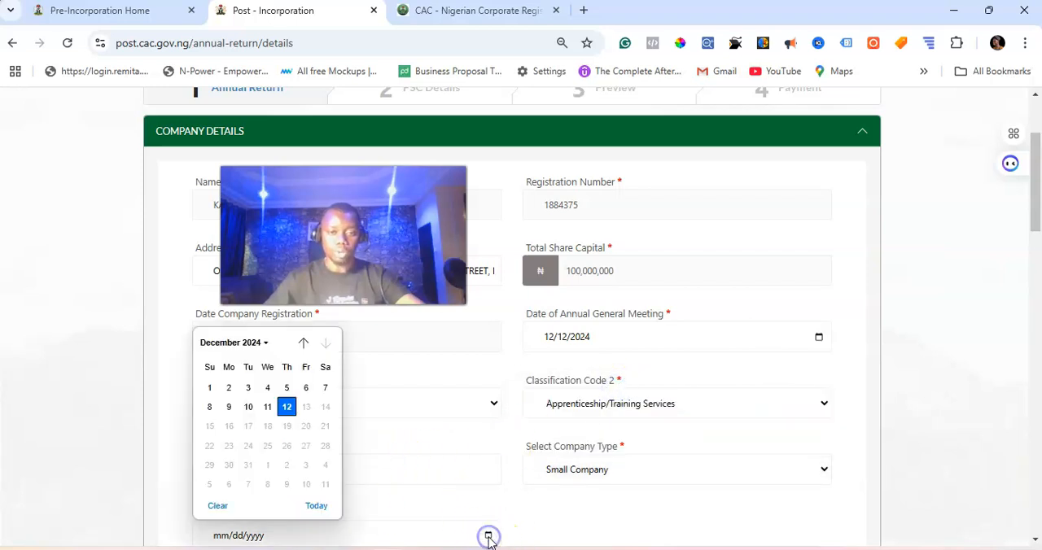
pyautogui.click(281, 416)
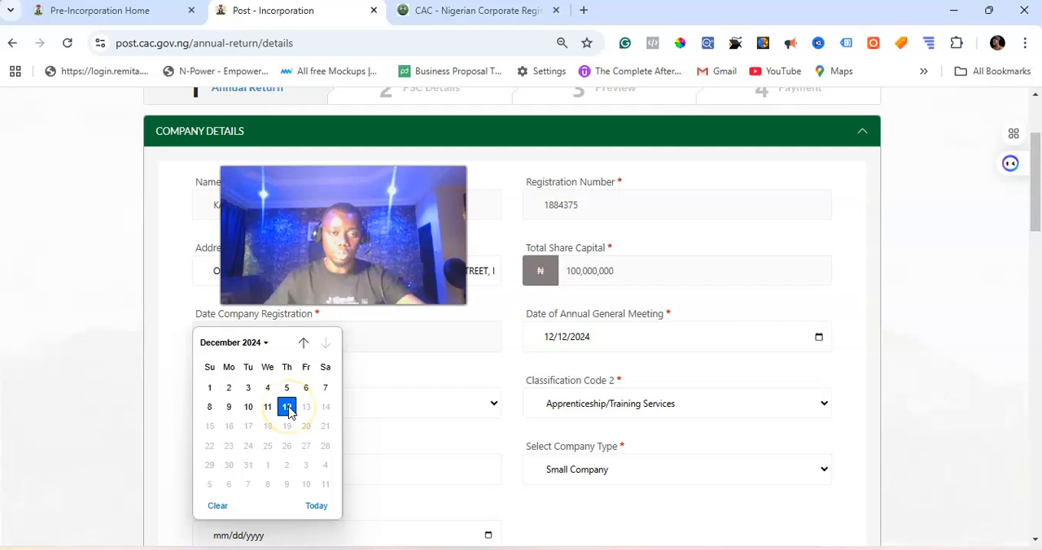
pyautogui.click(287, 408)
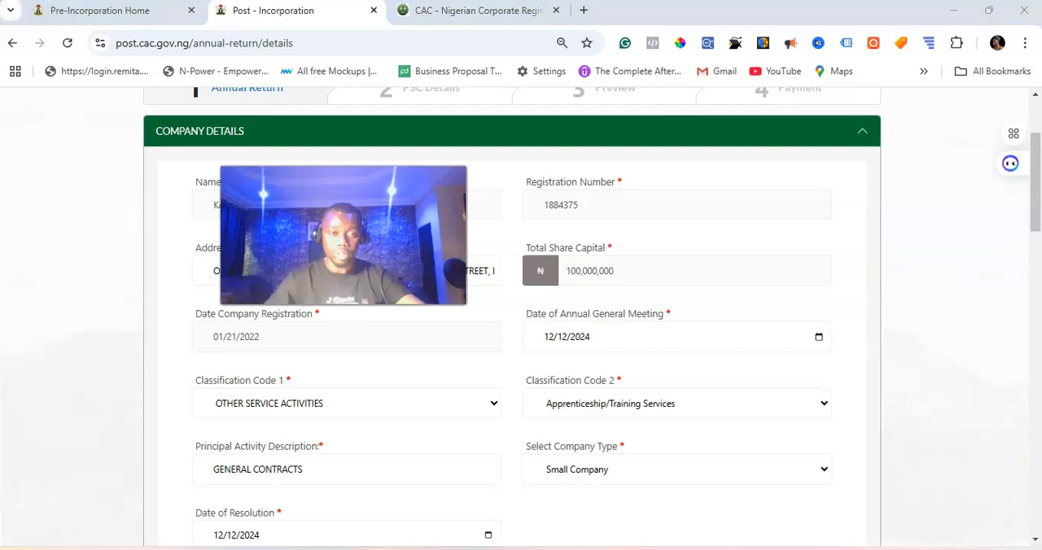
pyautogui.scroll(-5, 319, 216)
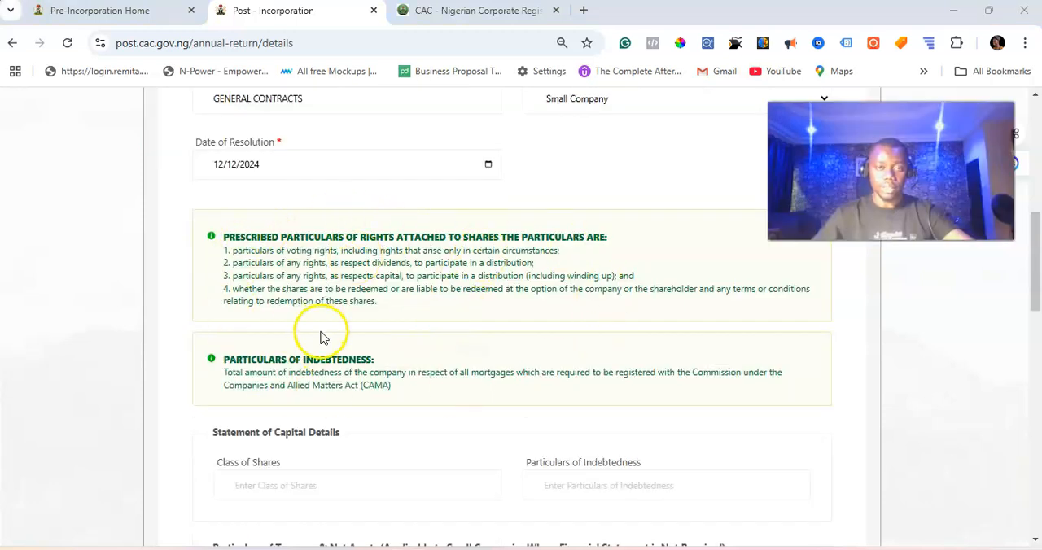
# Step: Set the company's total turnover for 2023 to 130,000 naira
pyautogui.moveTo(224, 236); pyautogui.dragTo(341, 239)
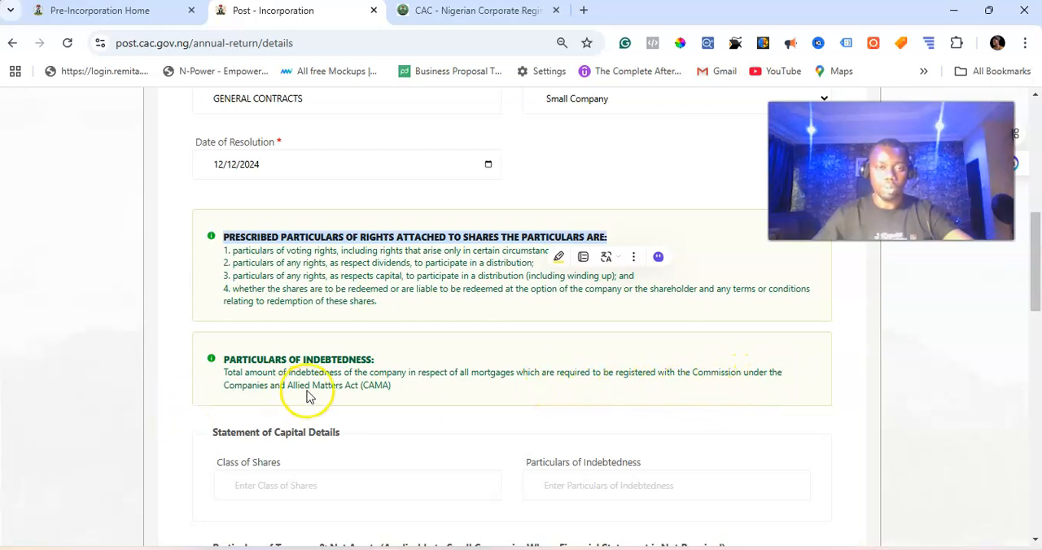
pyautogui.scroll(-1, 373, 381)
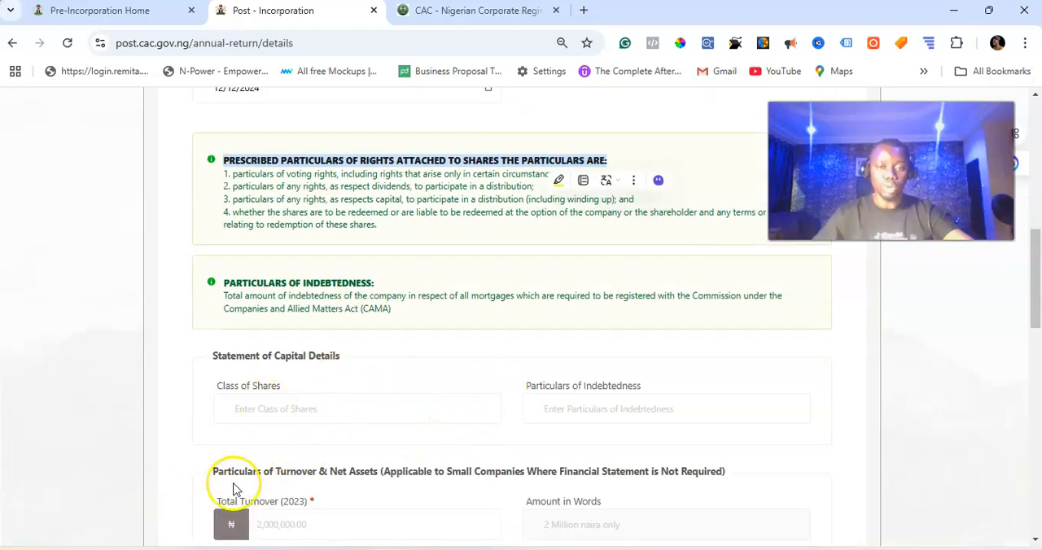
pyautogui.scroll(-1, 286, 489)
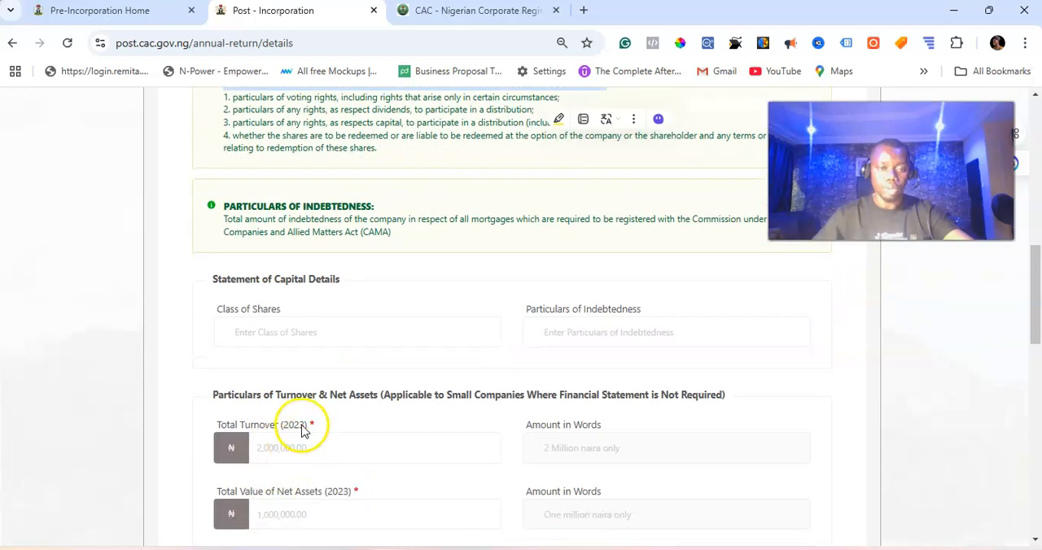
pyautogui.scroll(-1, 303, 431)
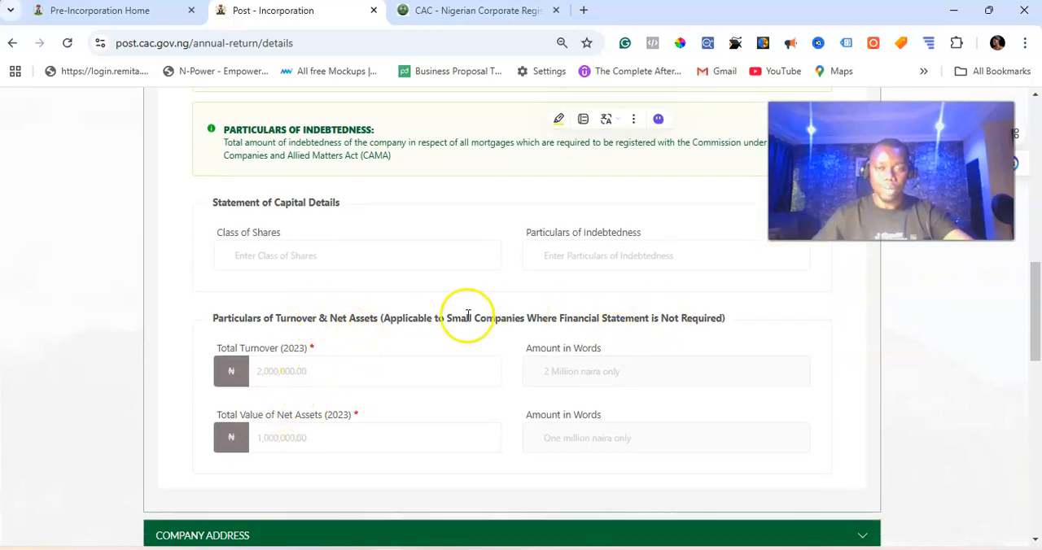
pyautogui.click(294, 371)
pyautogui.write('13')
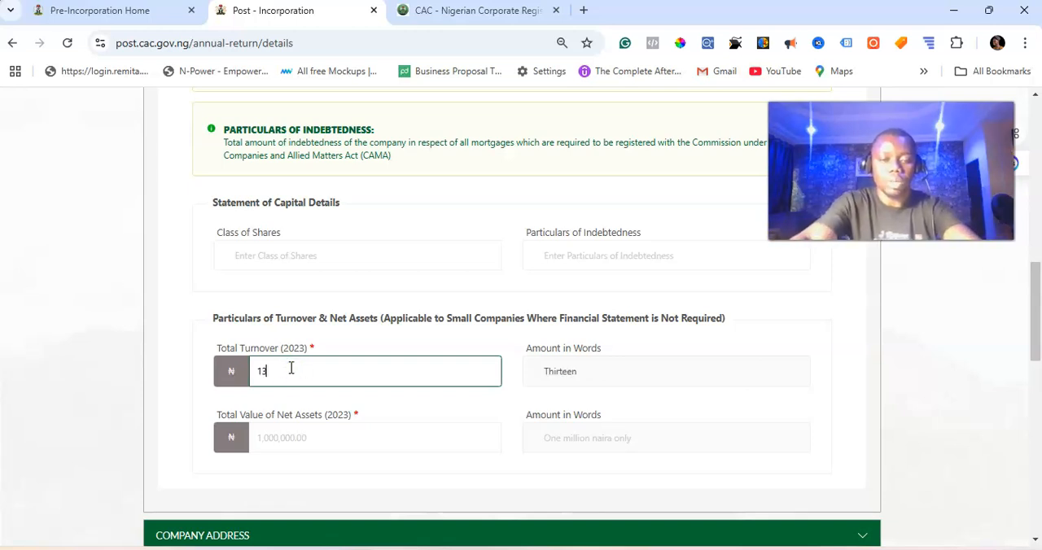
pyautogui.write('0,000')
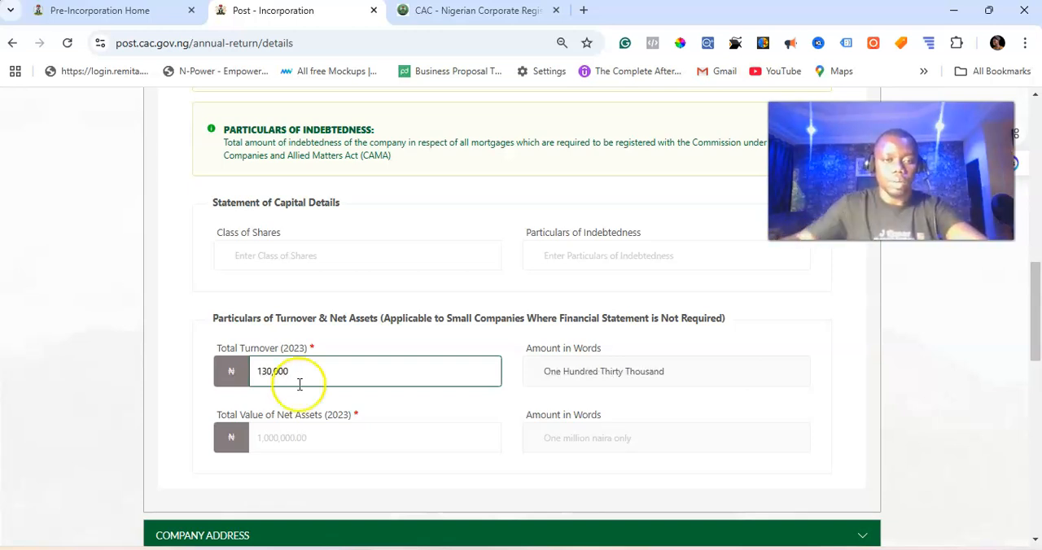
# Step: Set the total value of net assets for 2023 to 150,000 naira
pyautogui.click(305, 436)
pyautogui.write('13')
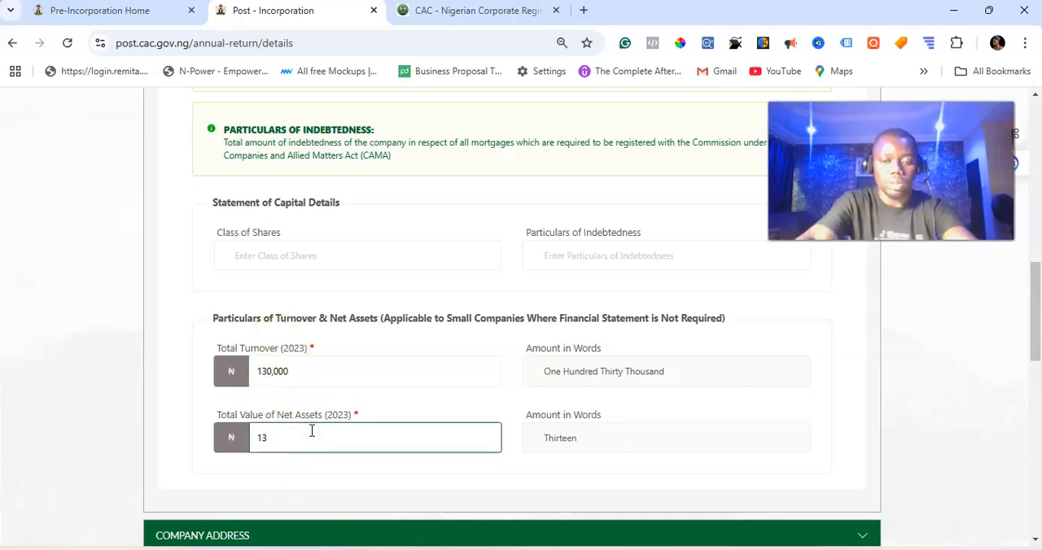
pyautogui.write('0,000')
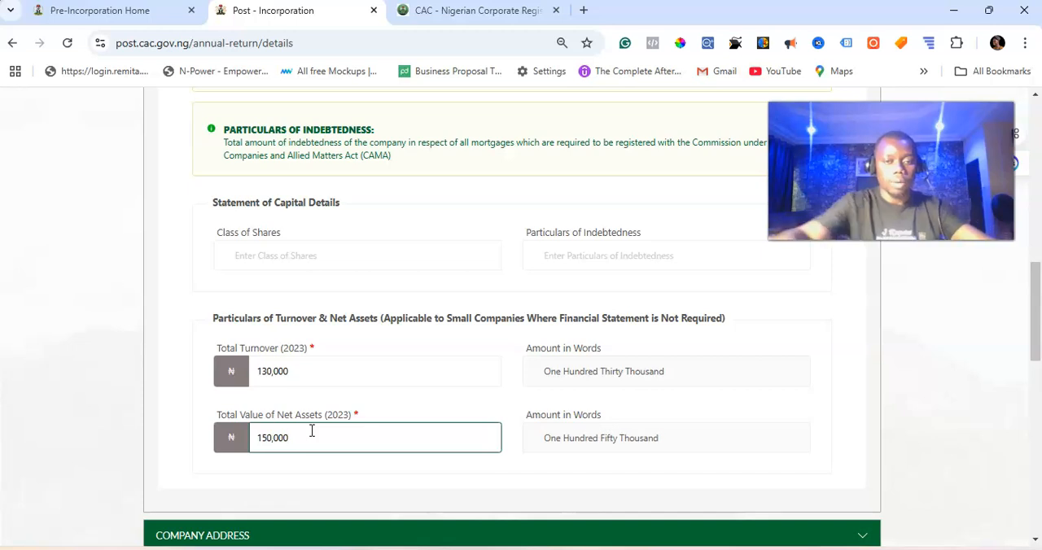
pyautogui.click(135, 420)
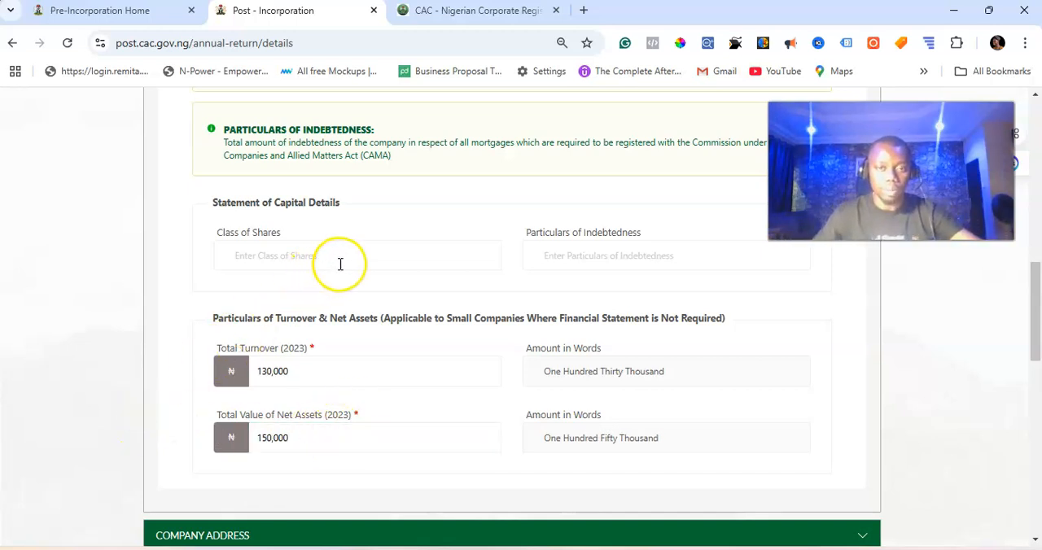
pyautogui.click(202, 239)
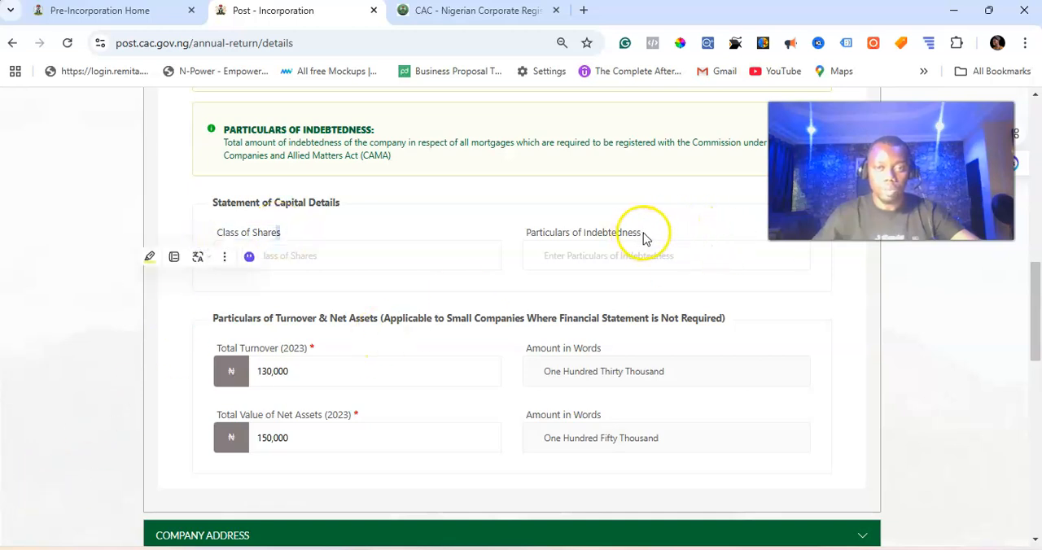
pyautogui.moveTo(644, 236); pyautogui.dragTo(550, 236)
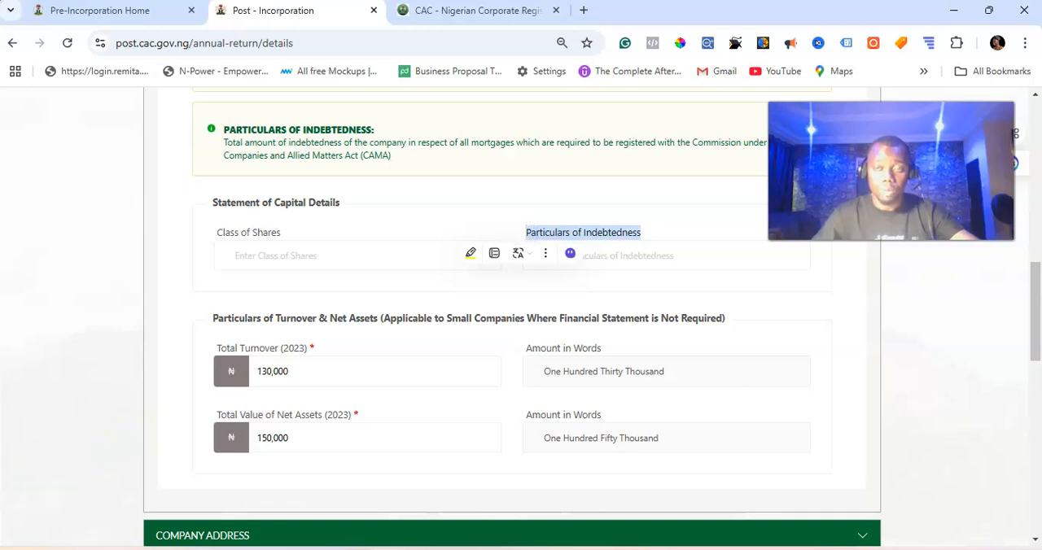
# Step: Start adding a new secretary in the secretary's details section and choose Individual as the secretary type
pyautogui.scroll(-4, 256, 274)
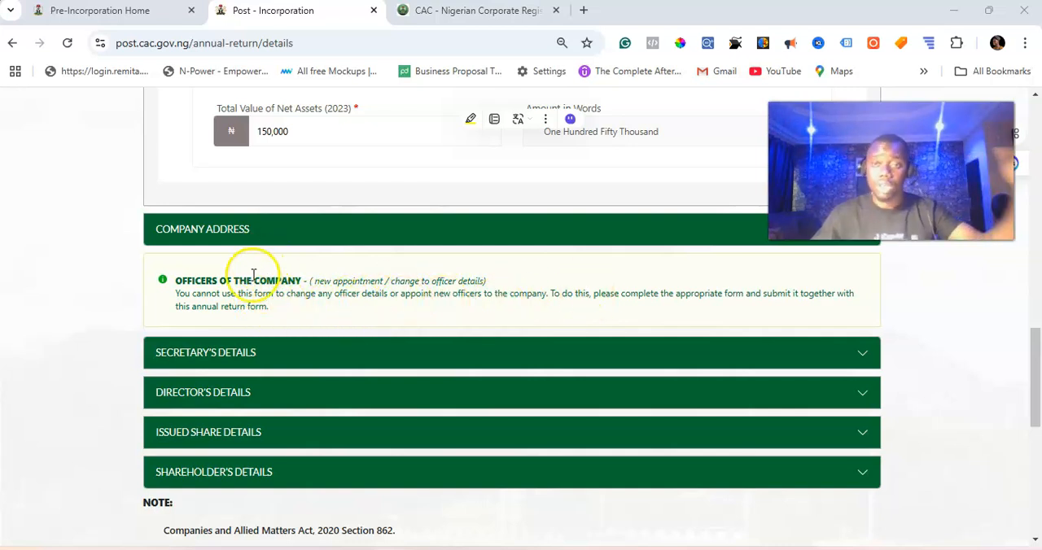
pyautogui.click(245, 361)
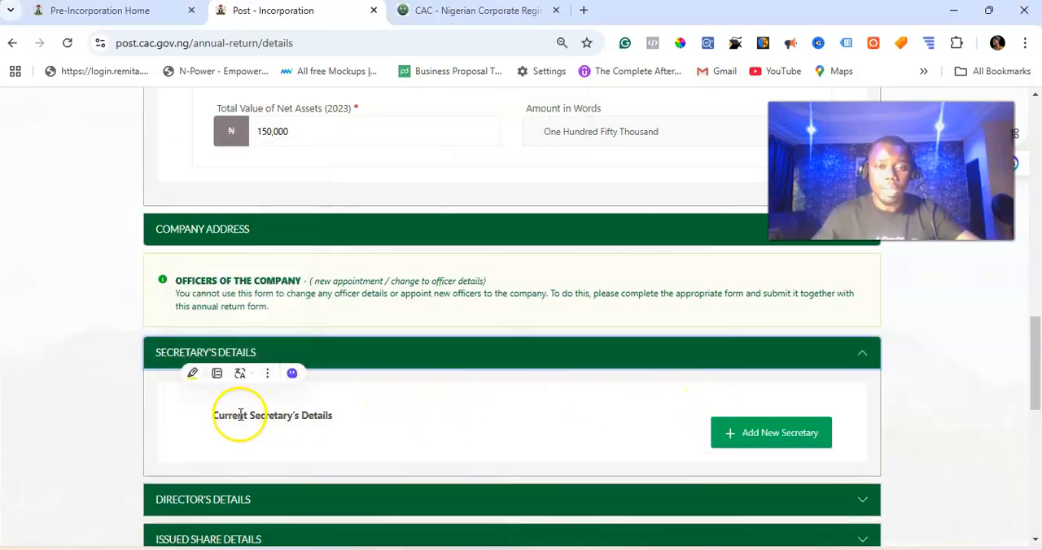
pyautogui.click(748, 432)
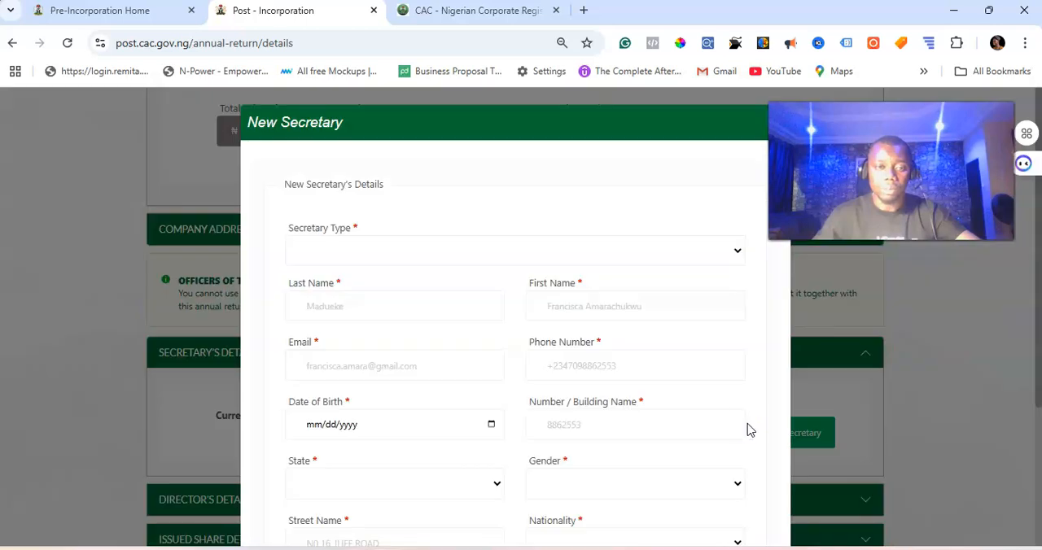
pyautogui.click(337, 251)
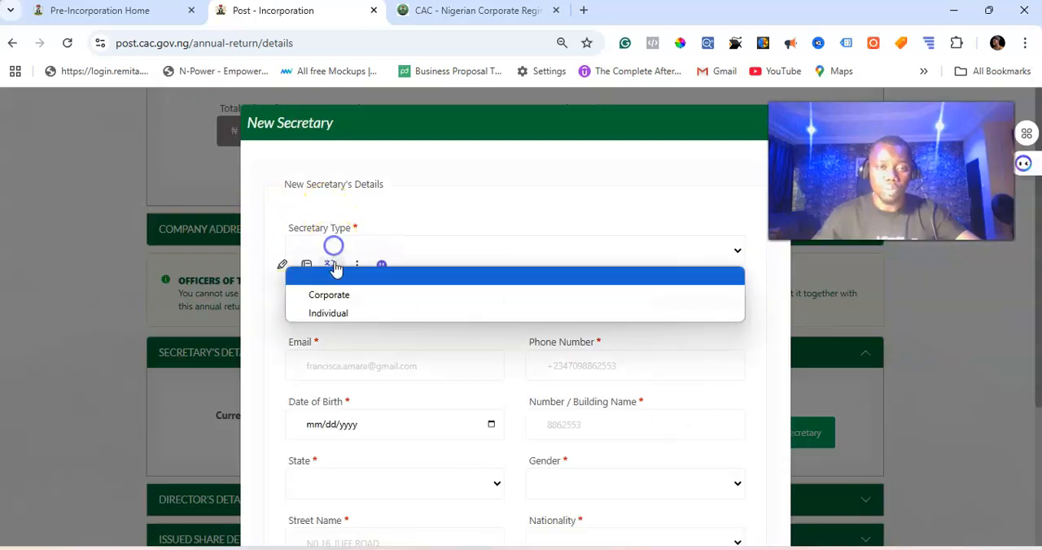
pyautogui.click(329, 311)
# Step: Fill in the secretary's name, contact, birth and address details with gender MALE and nationality NIGERIA, save the record and collapse the secretary section
pyautogui.click(335, 305)
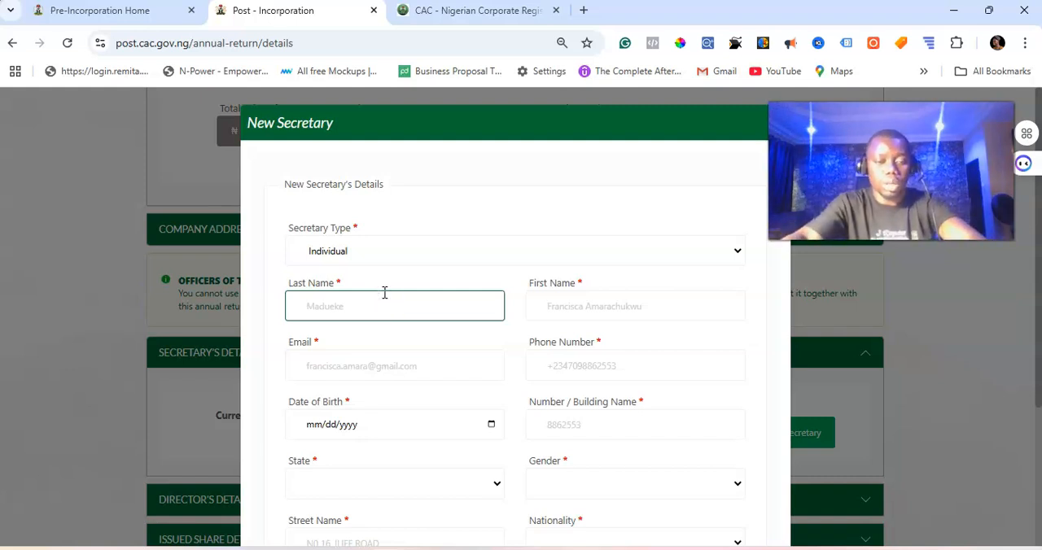
pyautogui.press('BackSpace')
pyautogui.press('BackSpace')
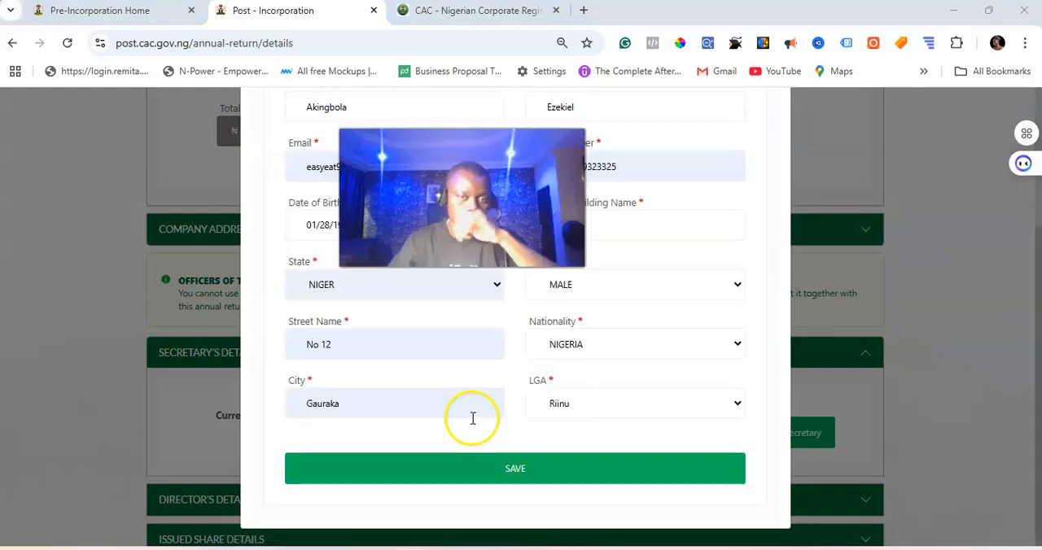
pyautogui.click(518, 476)
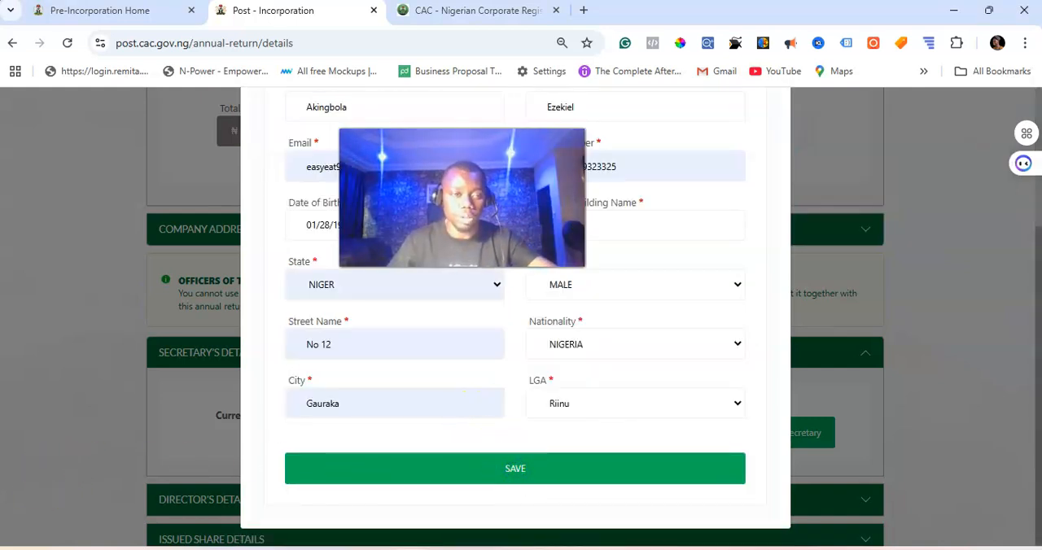
pyautogui.scroll(-3, 512, 317)
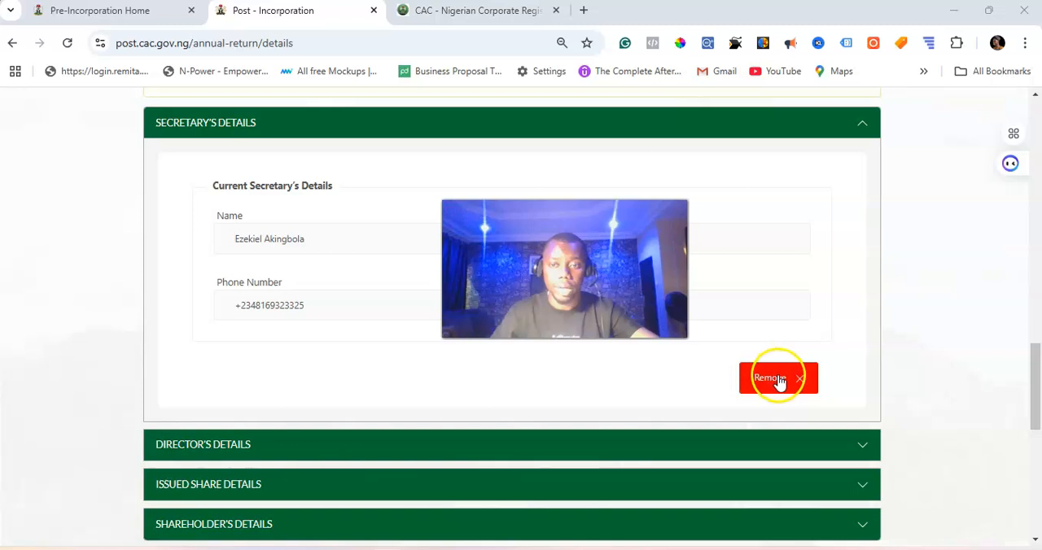
pyautogui.click(859, 129)
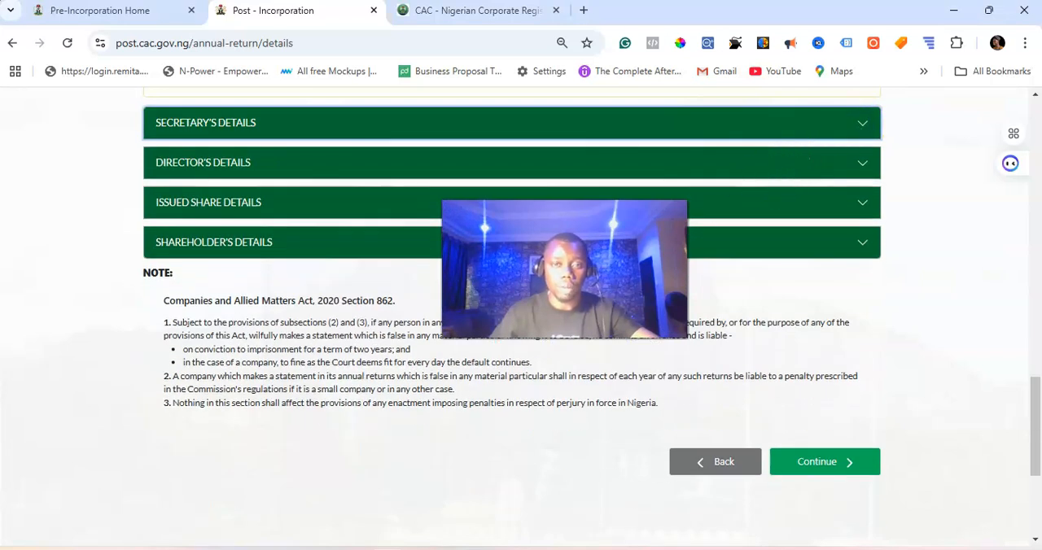
# Step: Review the company's director, issued share and shareholder details in the annual return
pyautogui.moveTo(564, 270); pyautogui.dragTo(876, 347)
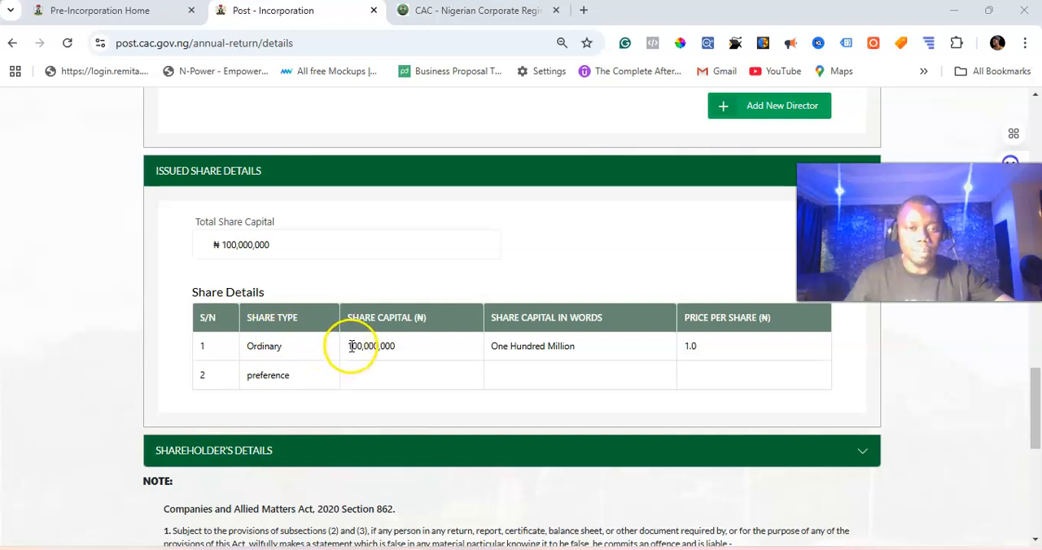
pyautogui.moveTo(351, 346); pyautogui.dragTo(458, 349)
pyautogui.doubleClick(375, 346)
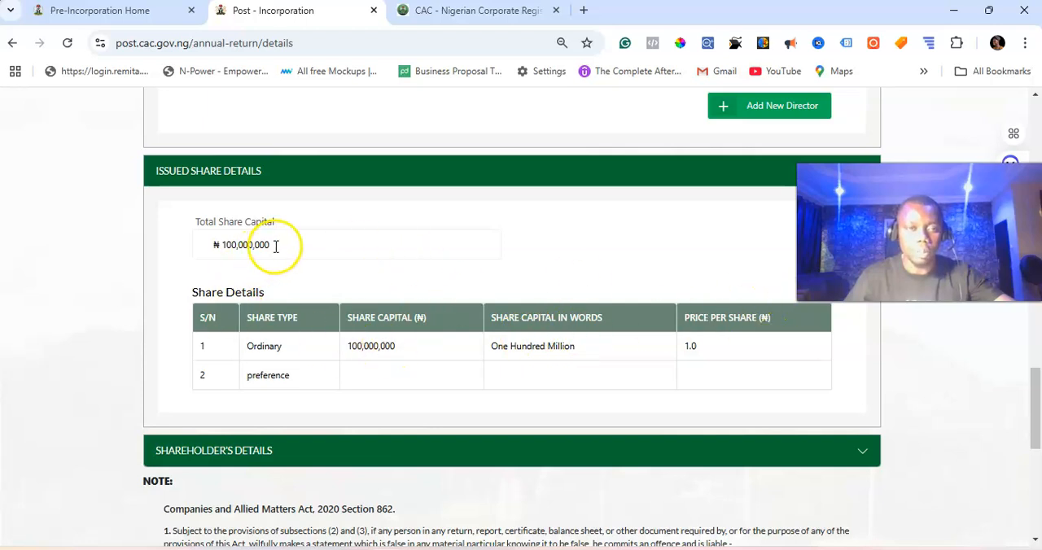
pyautogui.moveTo(274, 246); pyautogui.dragTo(212, 250)
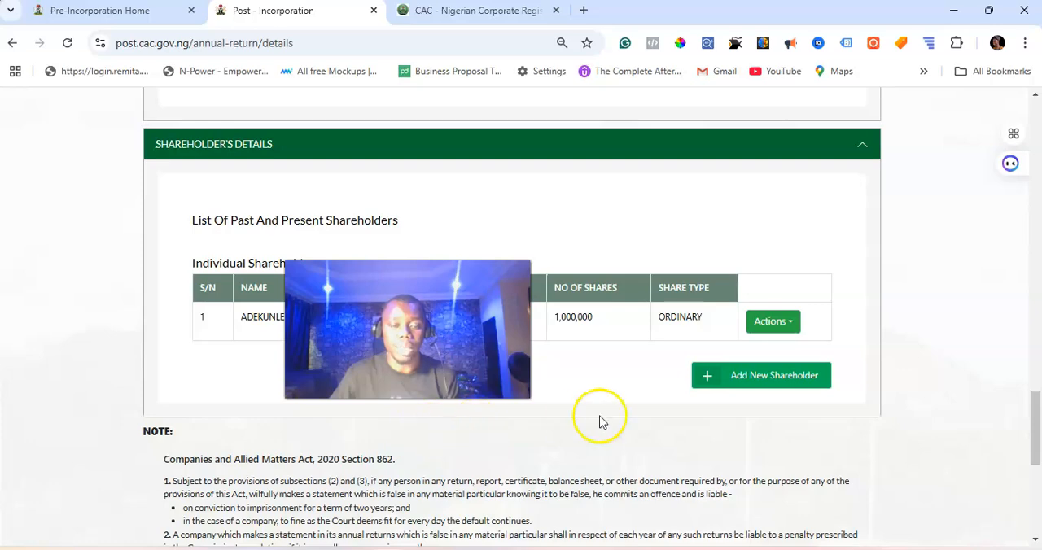
pyautogui.scroll(-5, 688, 244)
pyautogui.scroll(4, 688, 257)
# Step: Complete the authentication section with the company affiliate's full name and the designation Director, and proceed to the PSC details stage
pyautogui.scroll(-2, 691, 253)
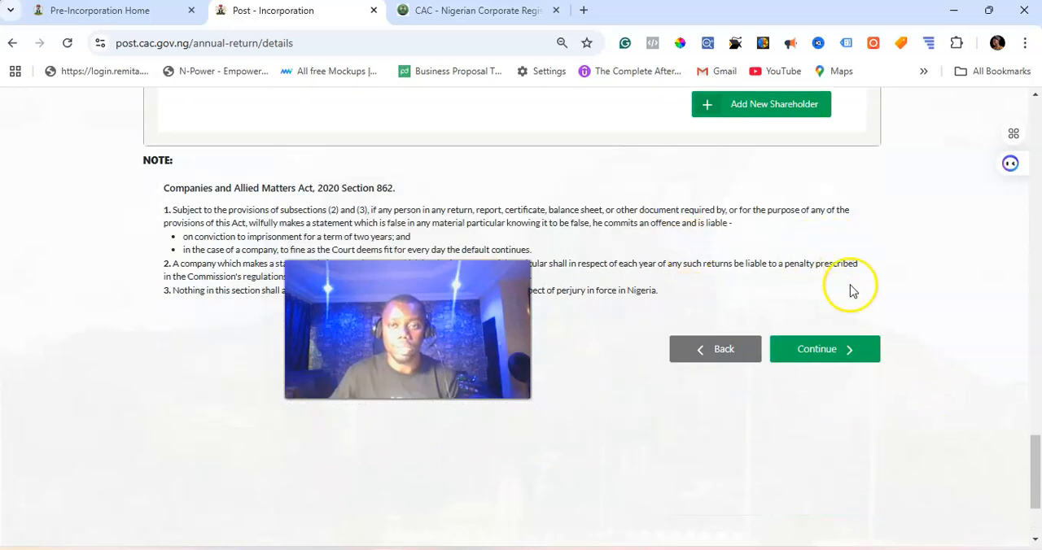
pyautogui.click(828, 357)
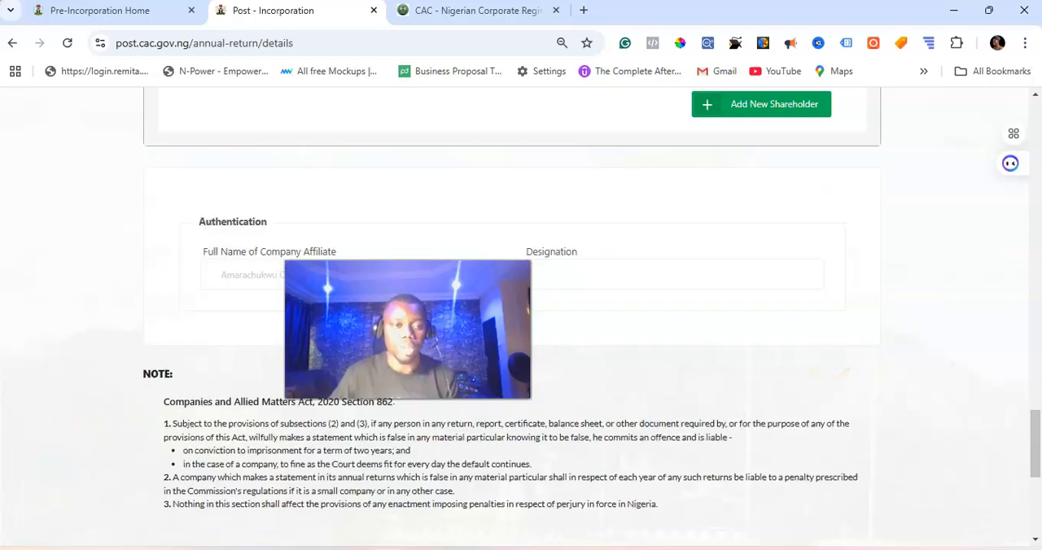
pyautogui.click(233, 274)
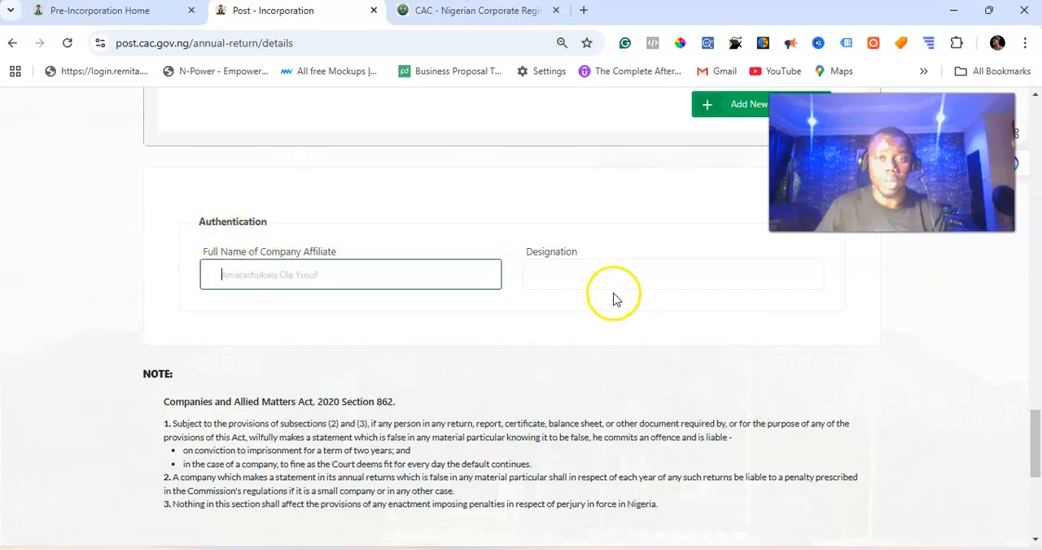
pyautogui.click(592, 275)
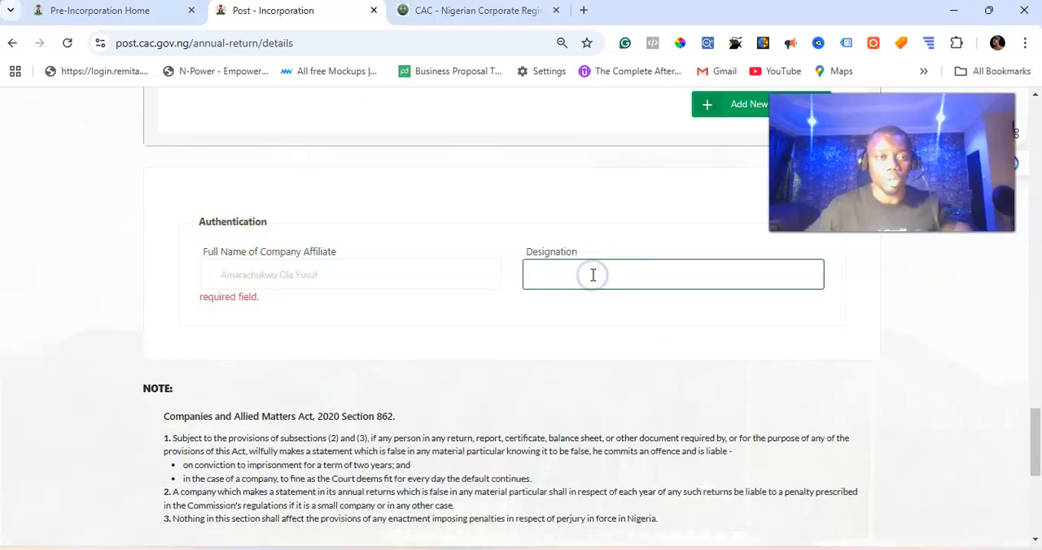
pyautogui.write('Director')
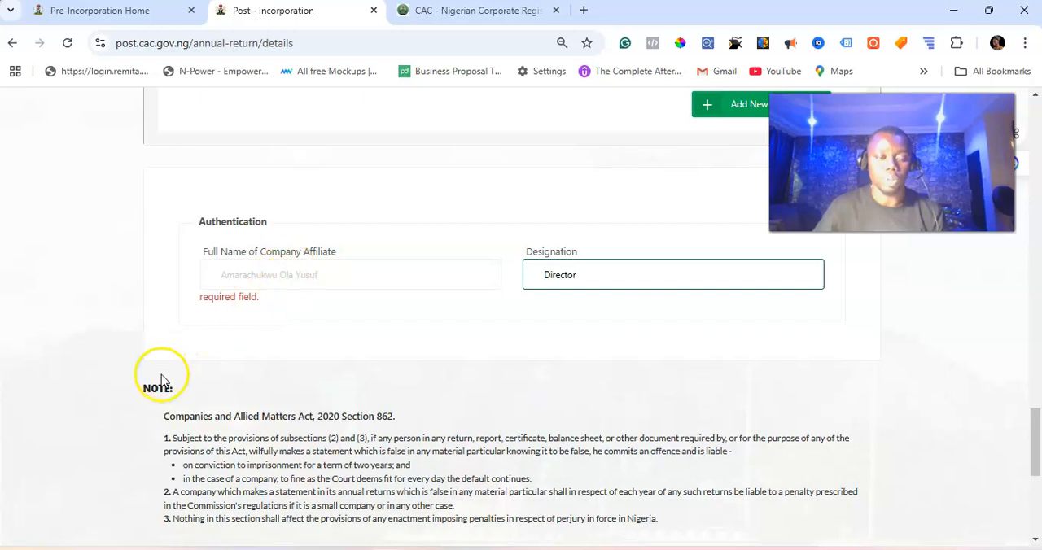
pyautogui.scroll(-4, 825, 270)
pyautogui.click(827, 262)
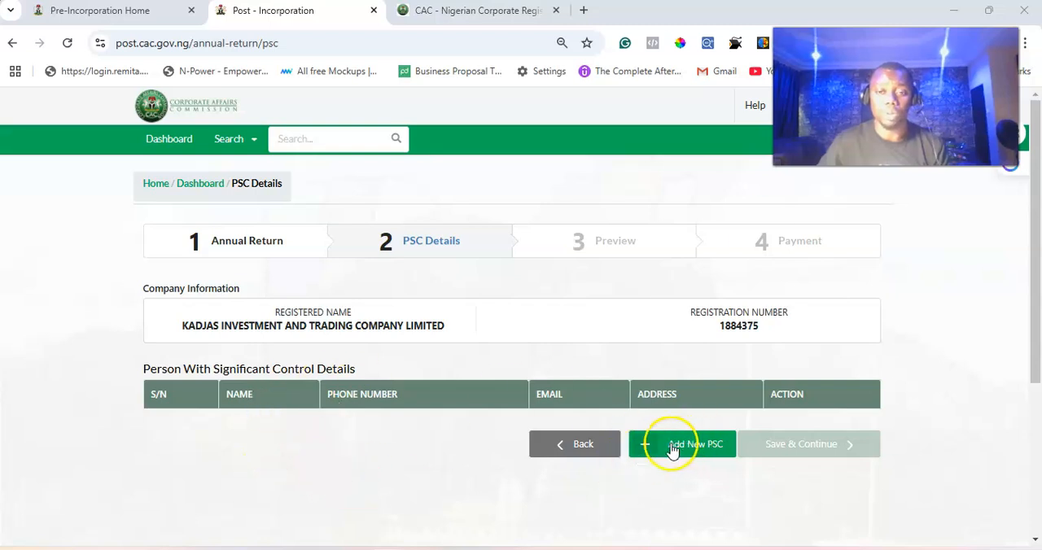
# Step: Reload the PSC details page and start a new PSC entry in the PSC Notification - Natural Person section
pyautogui.click(68, 43)
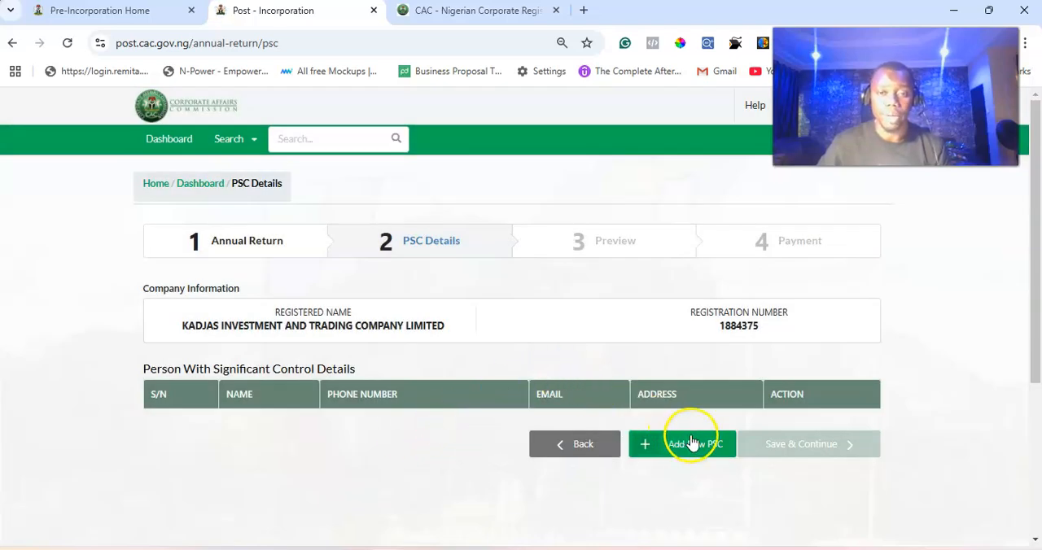
pyautogui.click(691, 450)
pyautogui.scroll(-3, 691, 450)
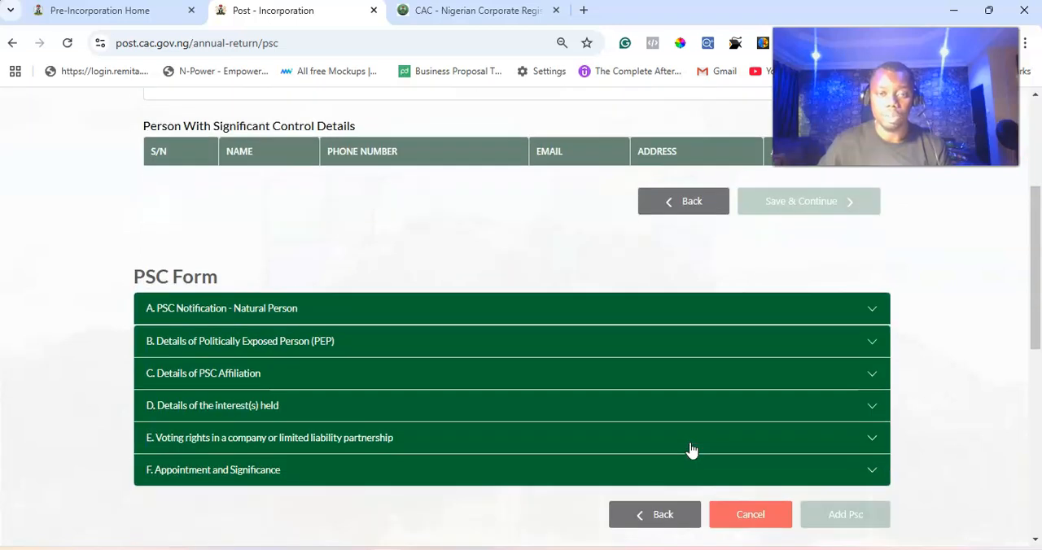
pyautogui.click(557, 308)
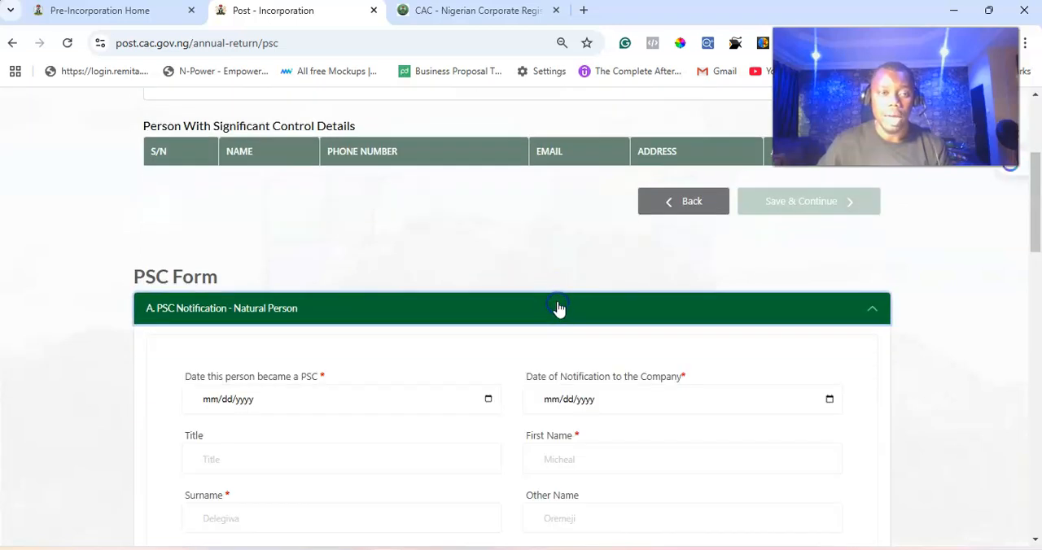
# Step: Set both the date this person became a PSC and the date of notification to the company to 12/12/2024
pyautogui.scroll(-2, 558, 305)
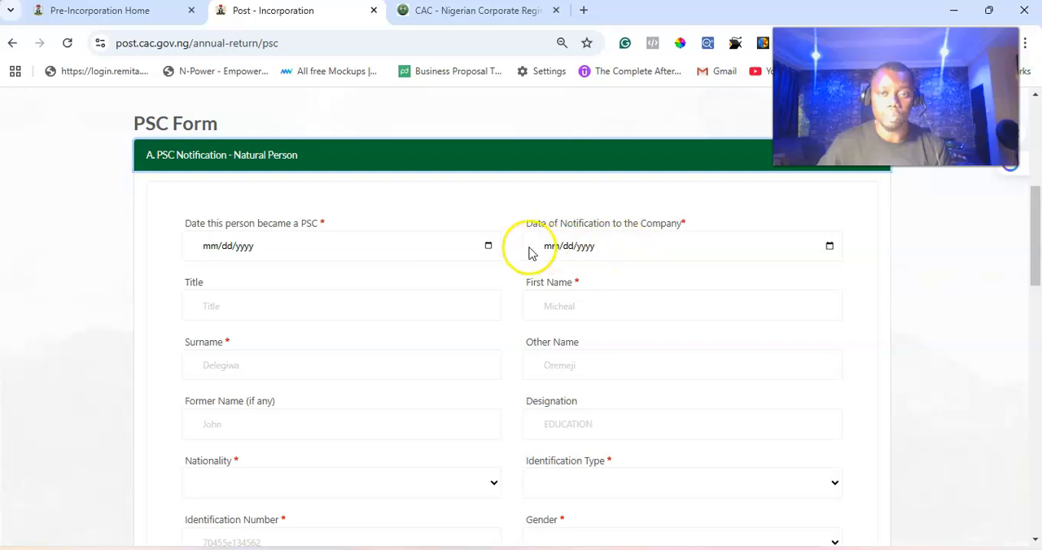
pyautogui.click(423, 250)
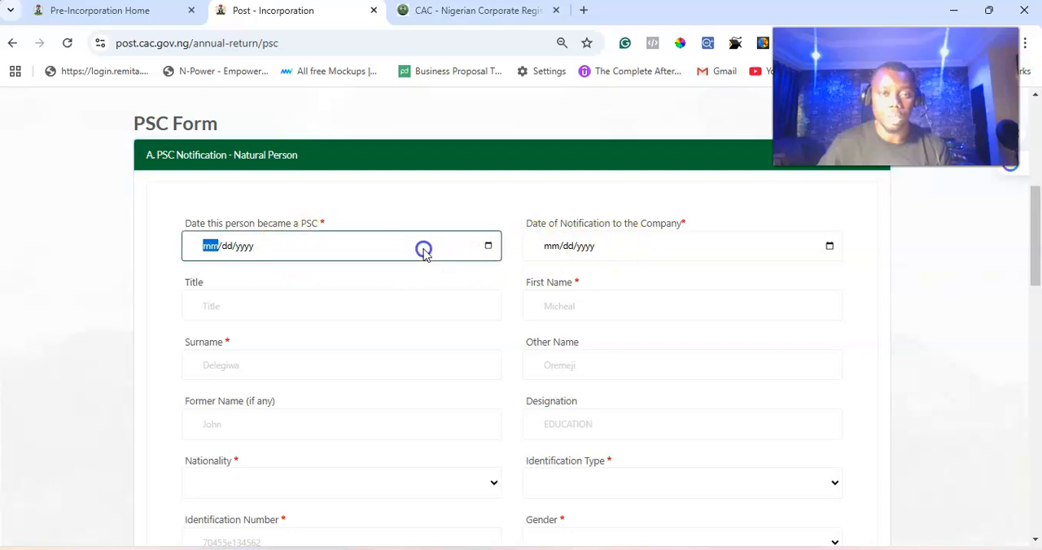
pyautogui.click(488, 246)
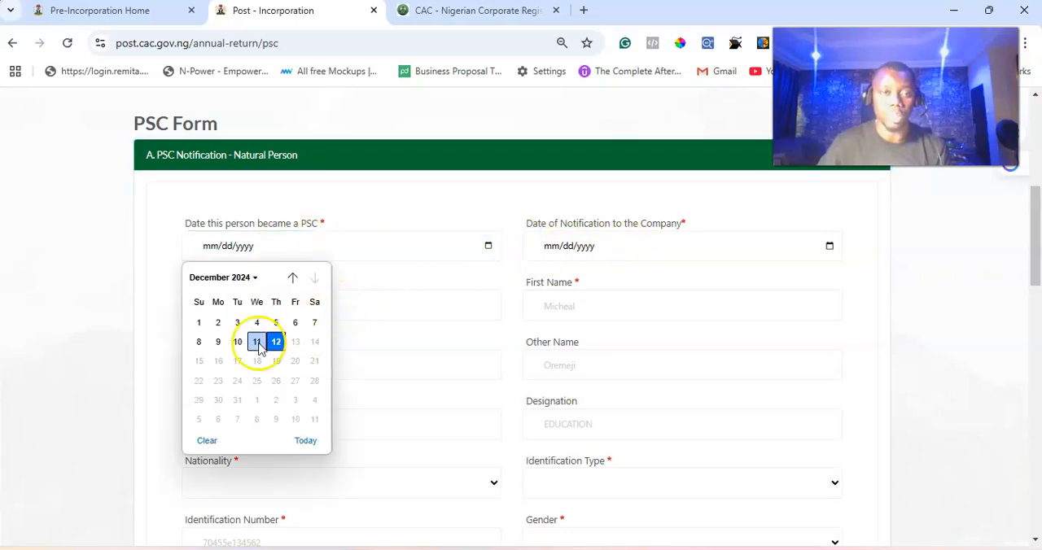
pyautogui.click(277, 342)
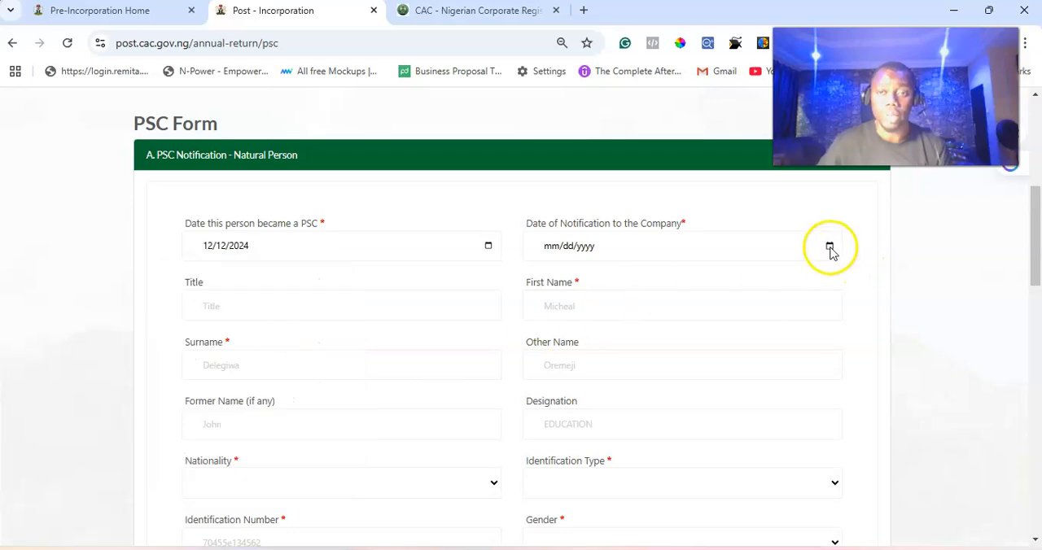
pyautogui.click(829, 247)
pyautogui.click(294, 309)
# Step: Choose NIGERIAN as the PSC's nationality and NATIONAL ID as the identification type
pyautogui.click(562, 307)
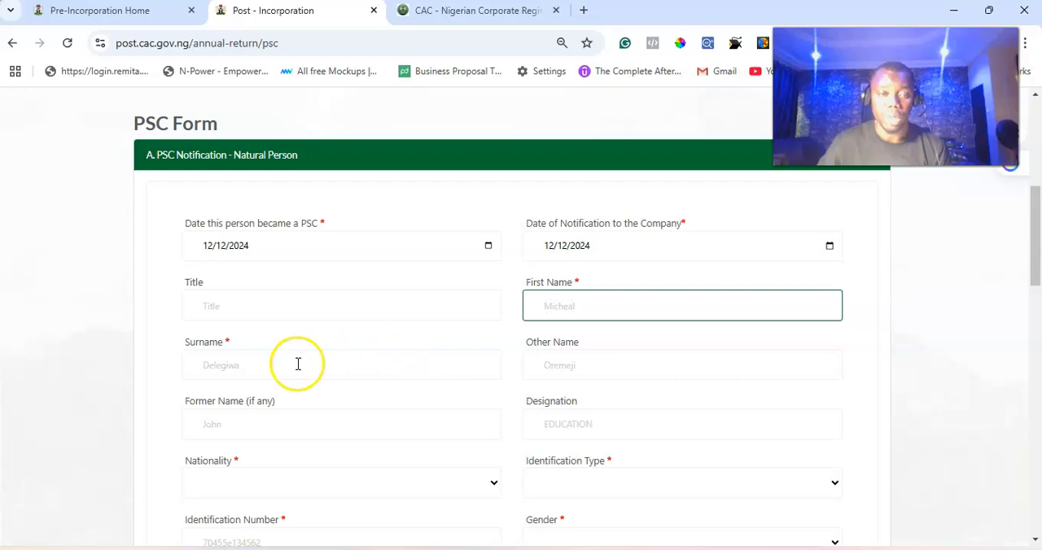
pyautogui.scroll(-3, 252, 374)
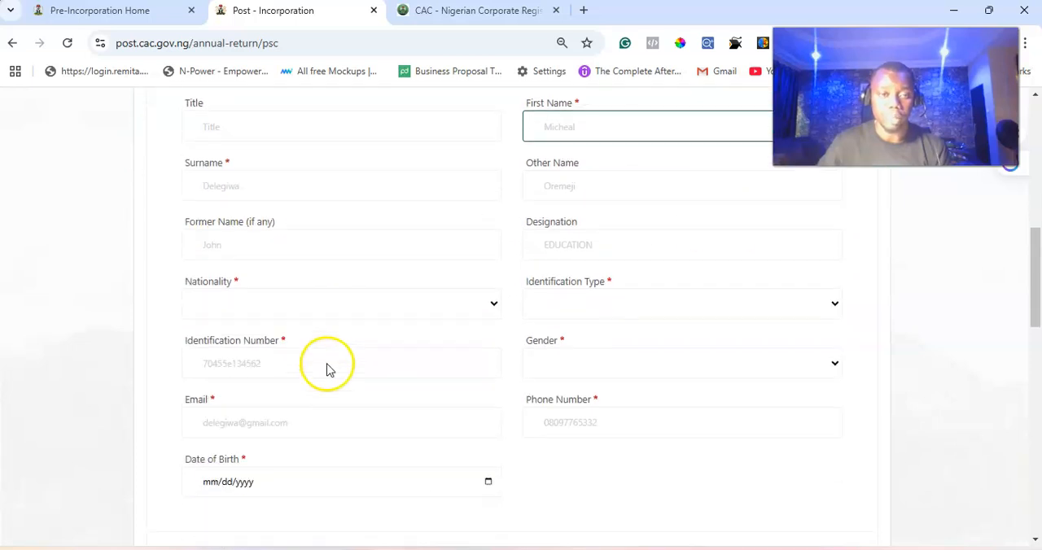
pyautogui.click(468, 259)
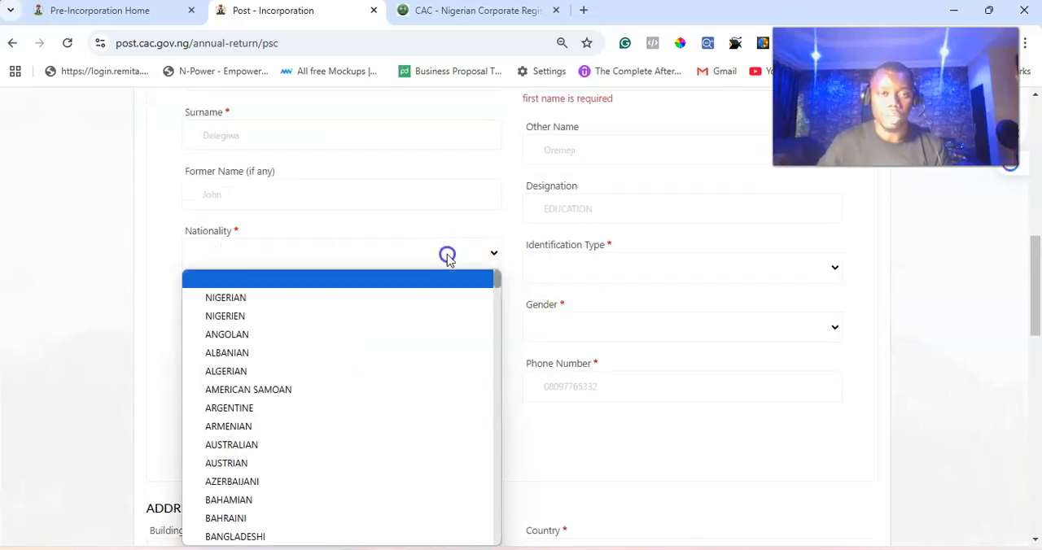
pyautogui.click(282, 299)
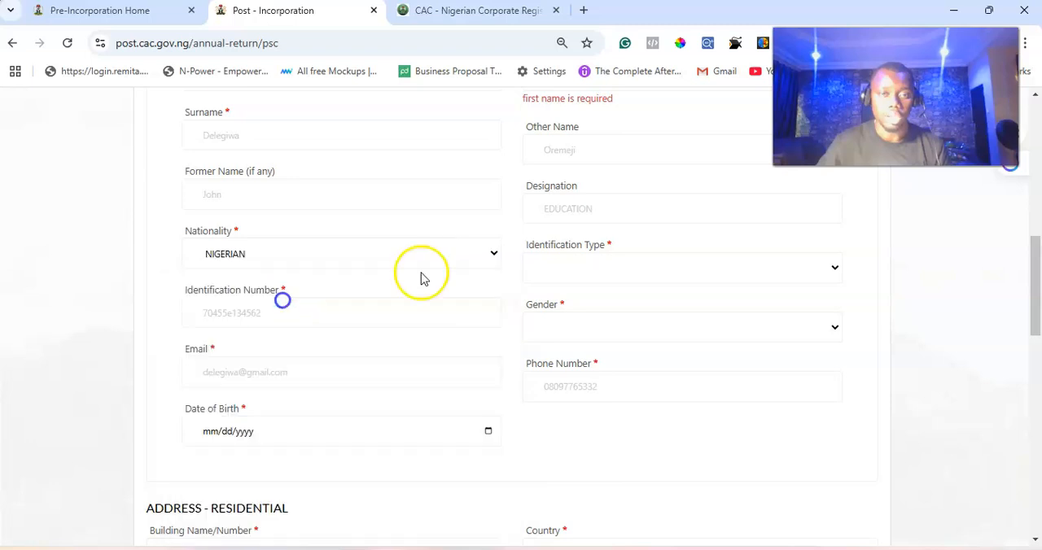
pyautogui.click(595, 266)
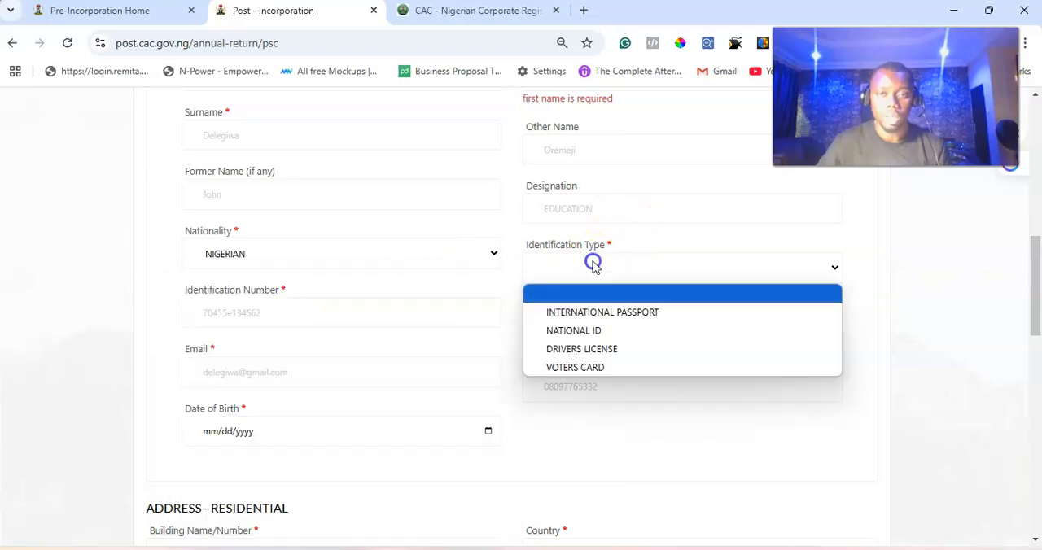
pyautogui.click(582, 330)
pyautogui.click(265, 311)
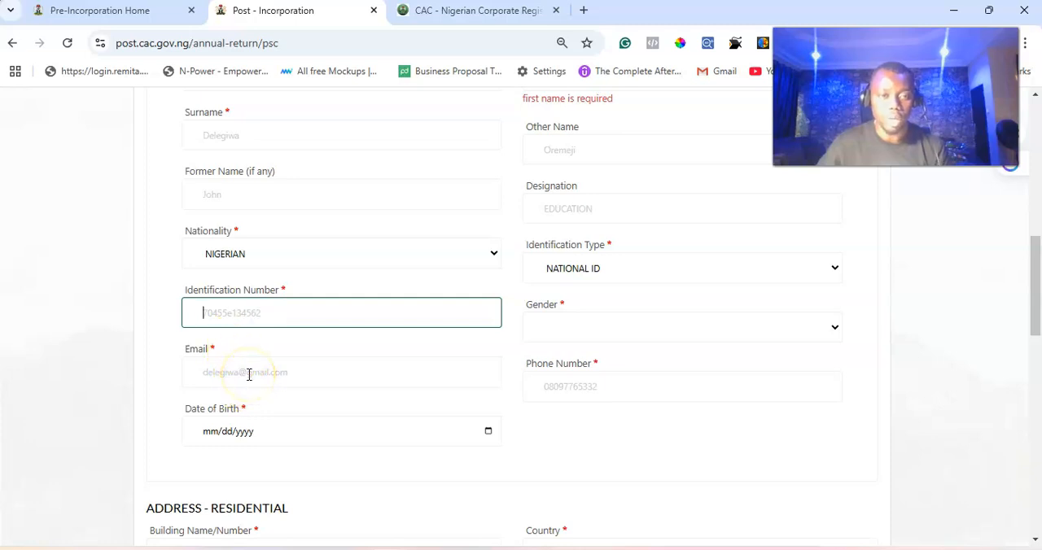
# Step: Examine the PSC form's residential address, Politically Exposed Person and PSC affiliation sections
pyautogui.scroll(-2, 570, 383)
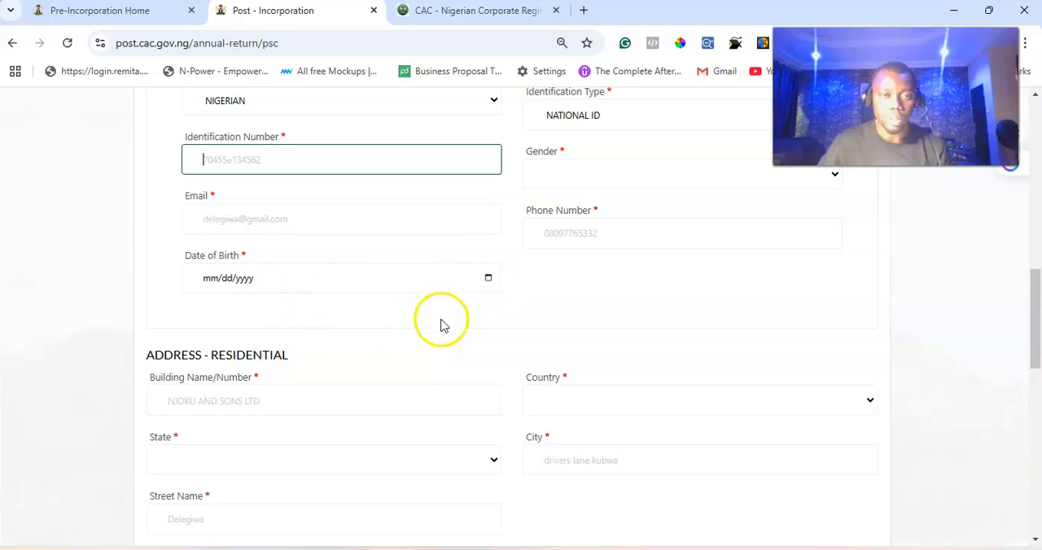
pyautogui.scroll(-3, 326, 302)
pyautogui.scroll(-4, 268, 285)
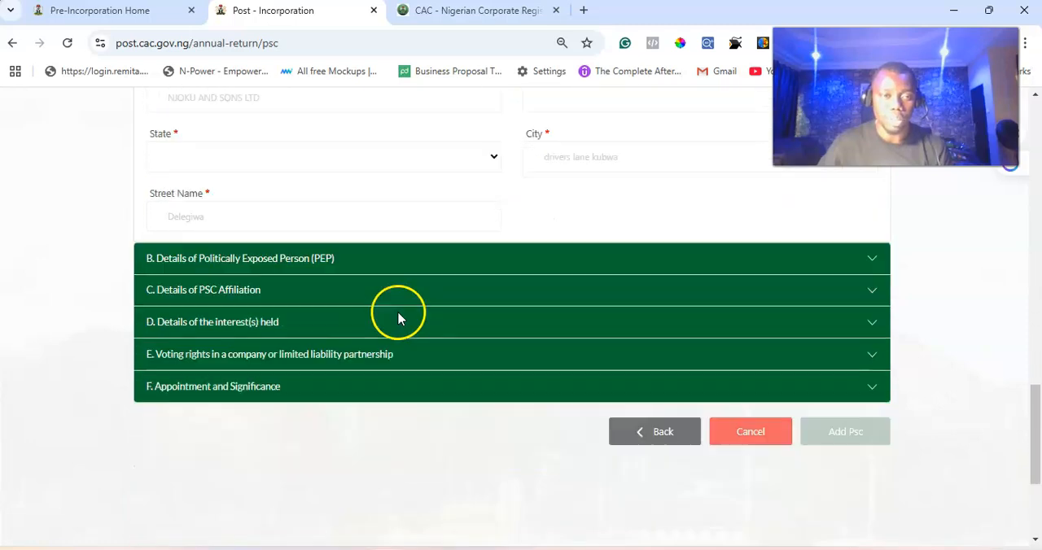
pyautogui.click(319, 248)
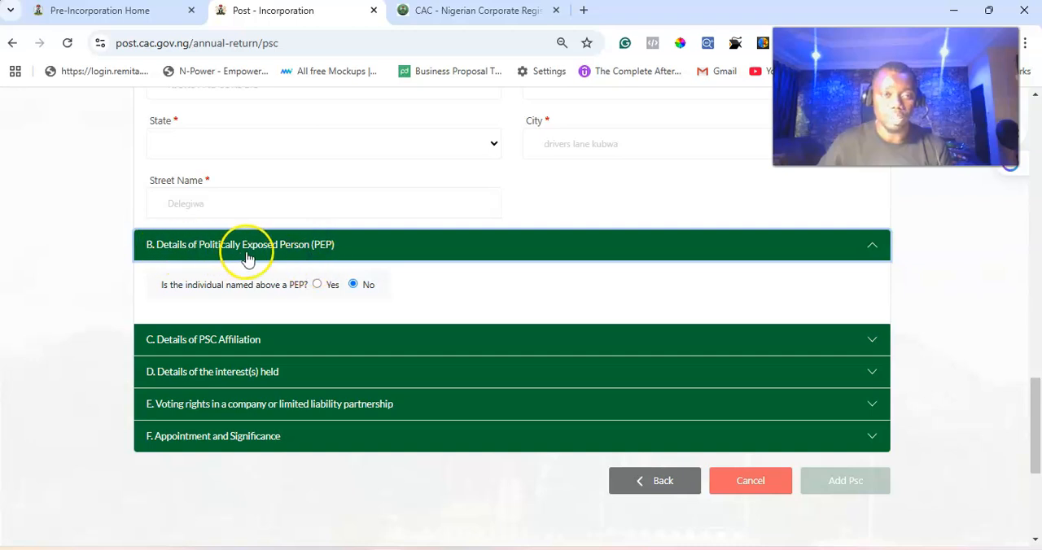
pyautogui.click(356, 246)
pyautogui.click(282, 280)
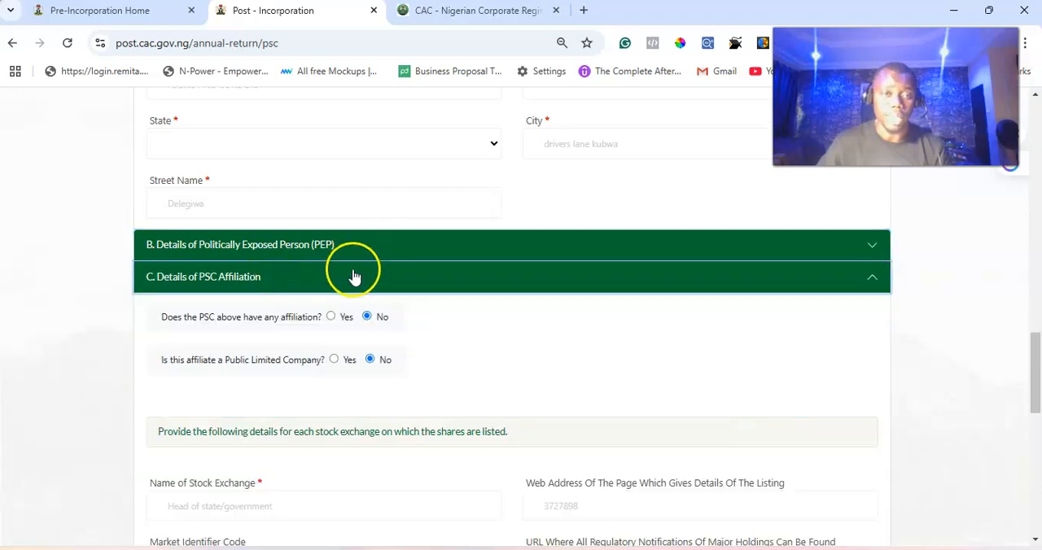
pyautogui.scroll(-1, 354, 277)
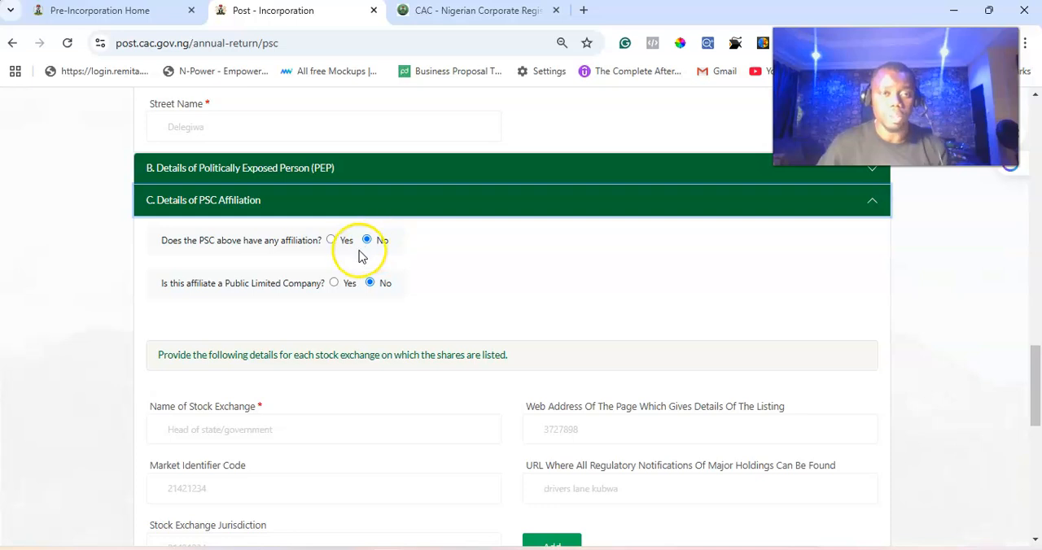
pyautogui.scroll(-2, 372, 304)
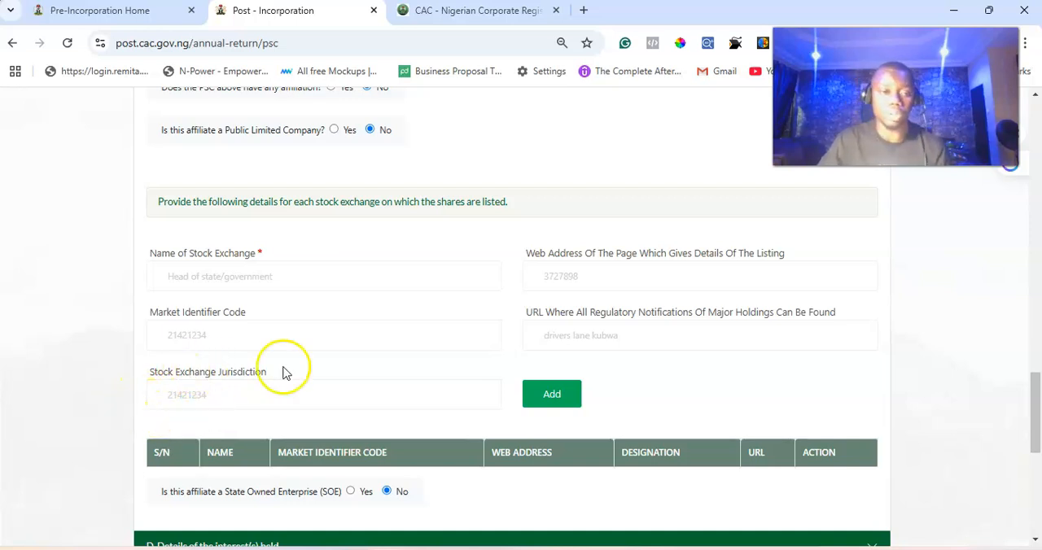
pyautogui.scroll(-3, 293, 367)
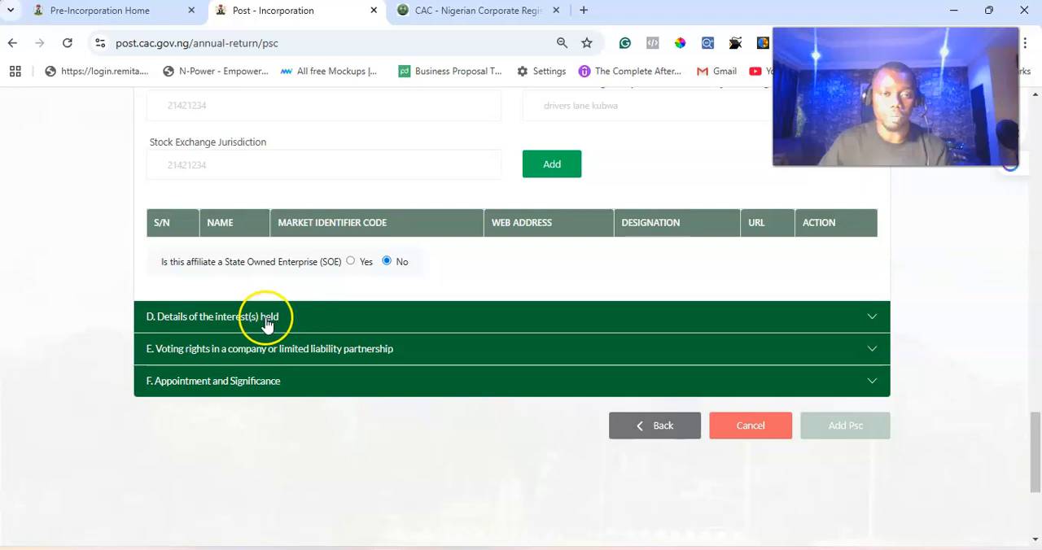
# Step: Examine the PSC form's interests held, voting rights, and appointment and significance sections
pyautogui.click(244, 330)
pyautogui.click(250, 326)
pyautogui.click(249, 350)
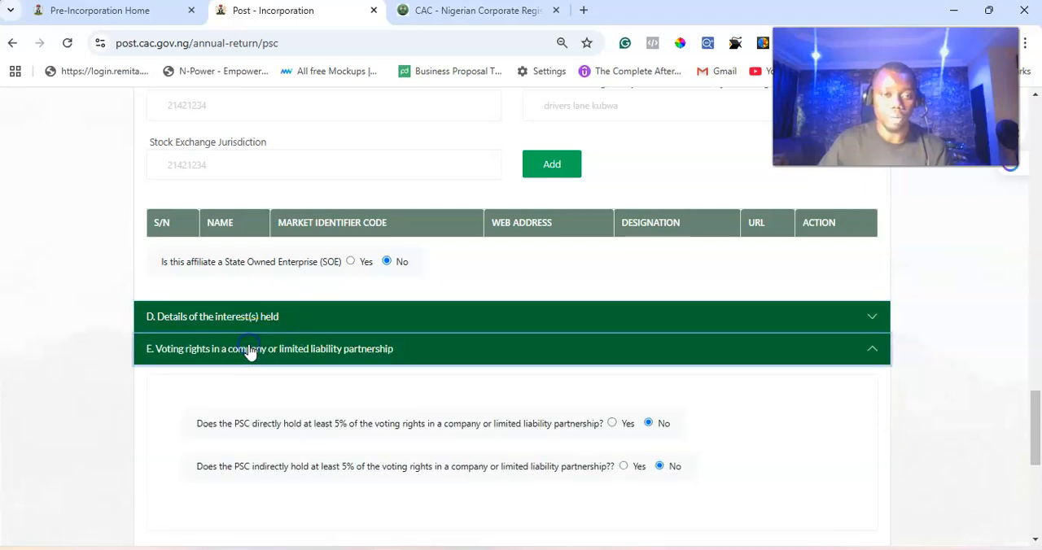
pyautogui.scroll(-2, 281, 350)
pyautogui.scroll(-1, 281, 355)
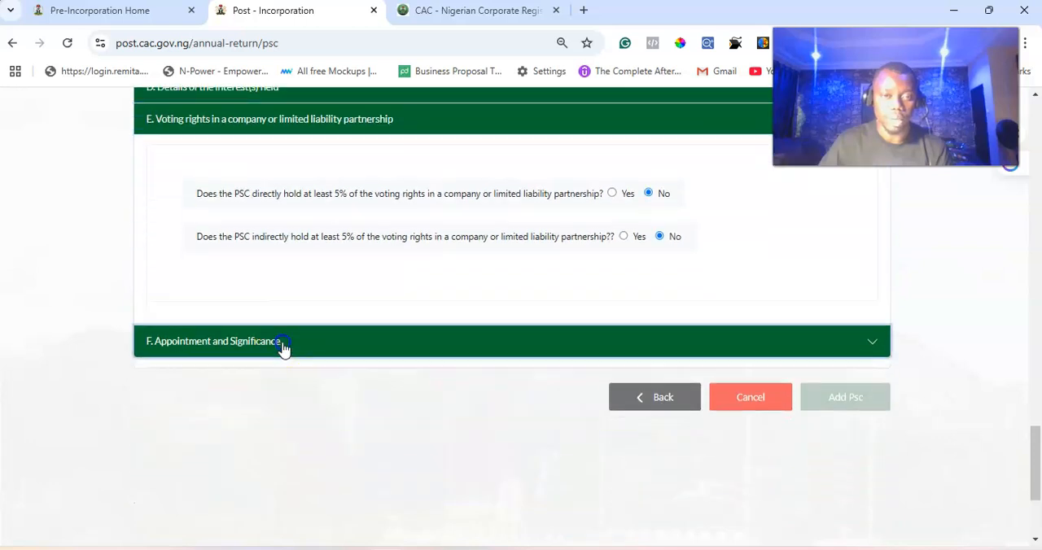
pyautogui.click(281, 354)
pyautogui.scroll(-1, 282, 354)
pyautogui.scroll(-3, 546, 372)
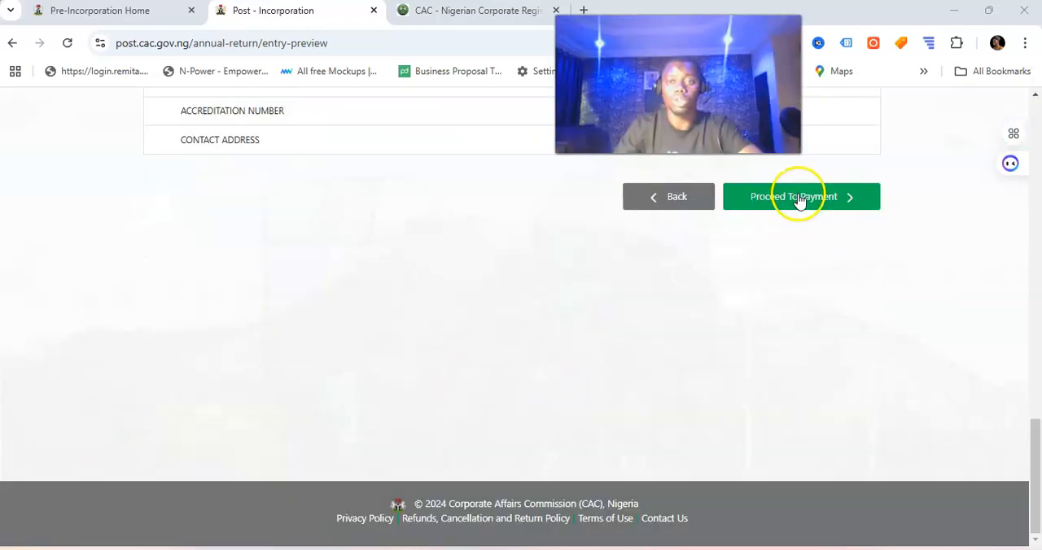
# Step: Proceed from the annual return preview to the payment stage and start paying the filing fees through Remita
pyautogui.click(798, 198)
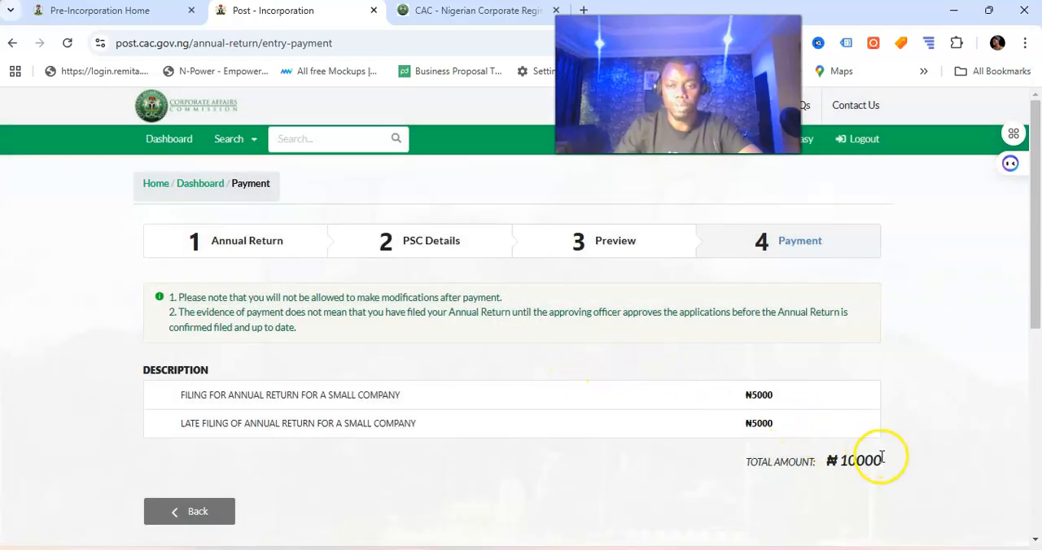
pyautogui.click(498, 393)
pyautogui.scroll(-3, 486, 390)
pyautogui.click(528, 350)
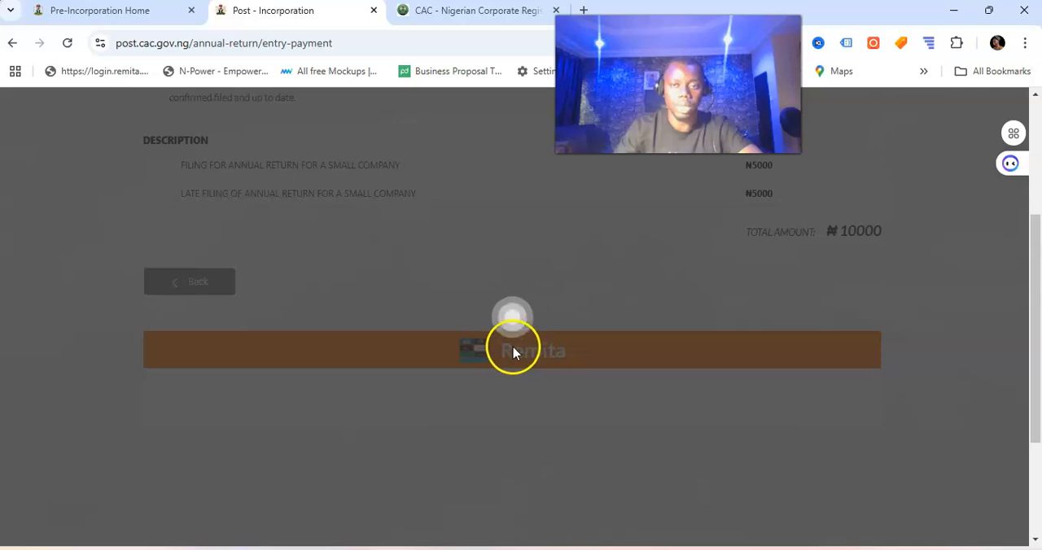